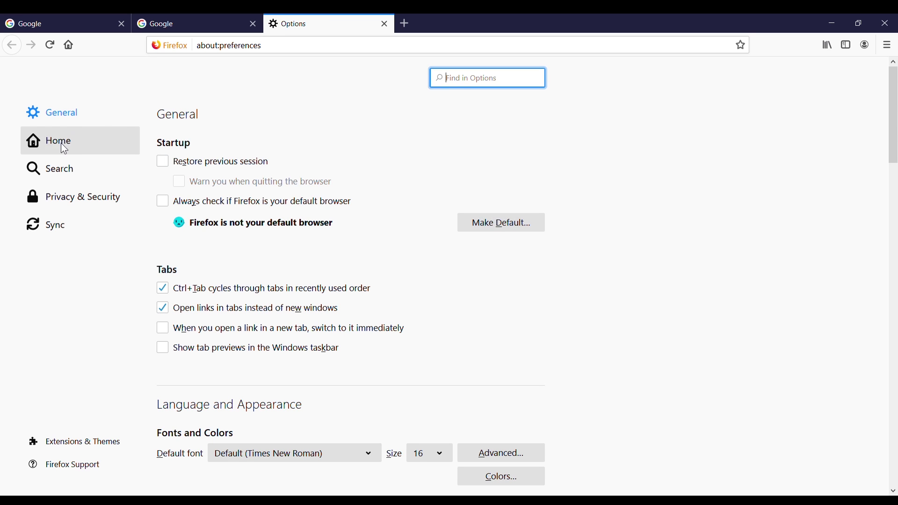
- Examine the Clear Data options for cookies and cached web content under Privacy & Security, then dismiss them without clearing anything
{"action": "left_click", "coordinate": [83, 204]}
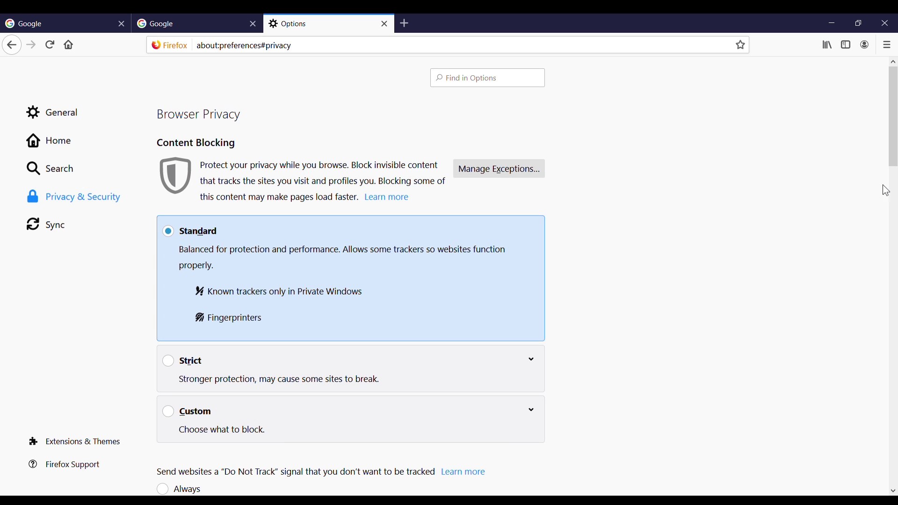
{"action": "scroll", "coordinate": [895, 145], "scroll_direction": "down", "scroll_amount": 1}
{"action": "left_click_drag", "start_coordinate": [896, 145], "coordinate": [896, 250]}
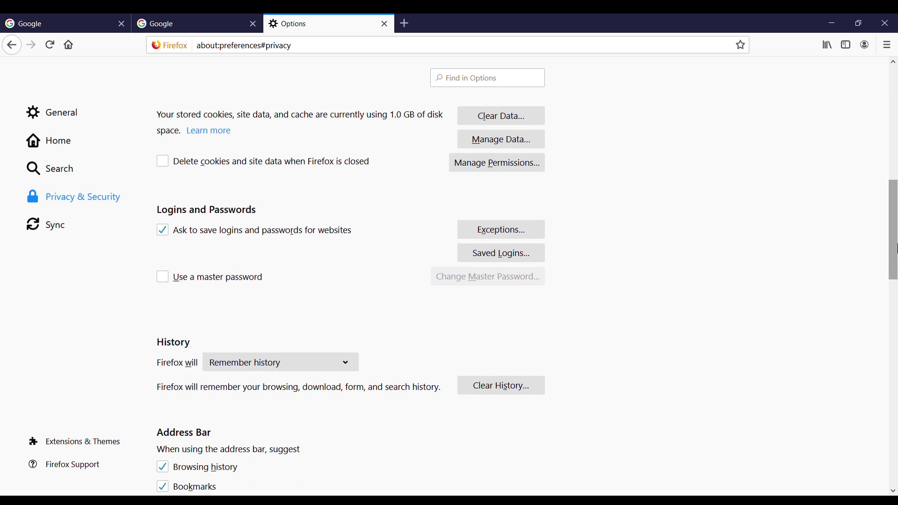
{"action": "scroll", "coordinate": [805, 240], "scroll_direction": "up", "scroll_amount": 6}
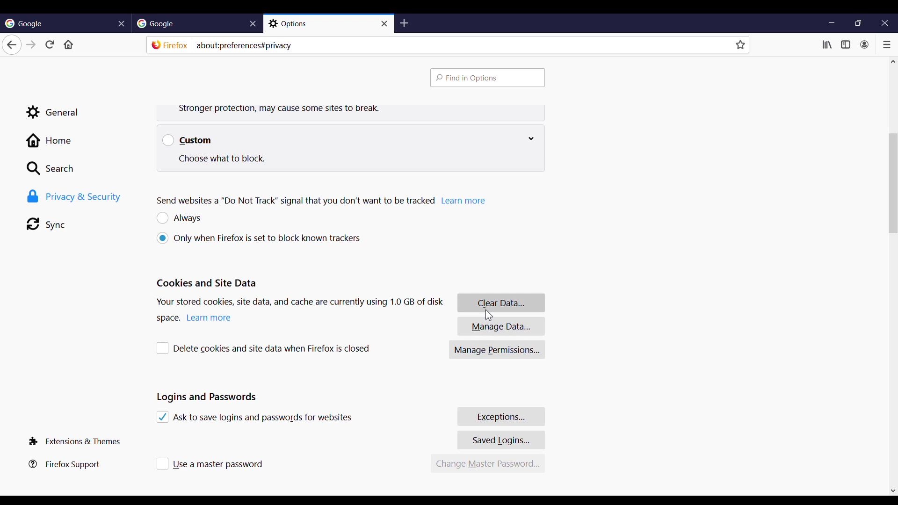
{"action": "left_click", "coordinate": [522, 314]}
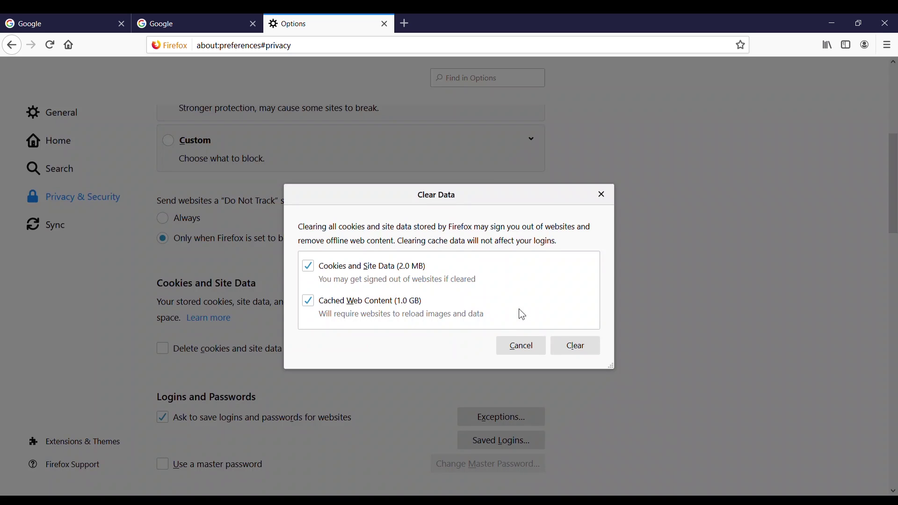
{"action": "left_click", "coordinate": [308, 302]}
{"action": "key", "text": "Escape"}
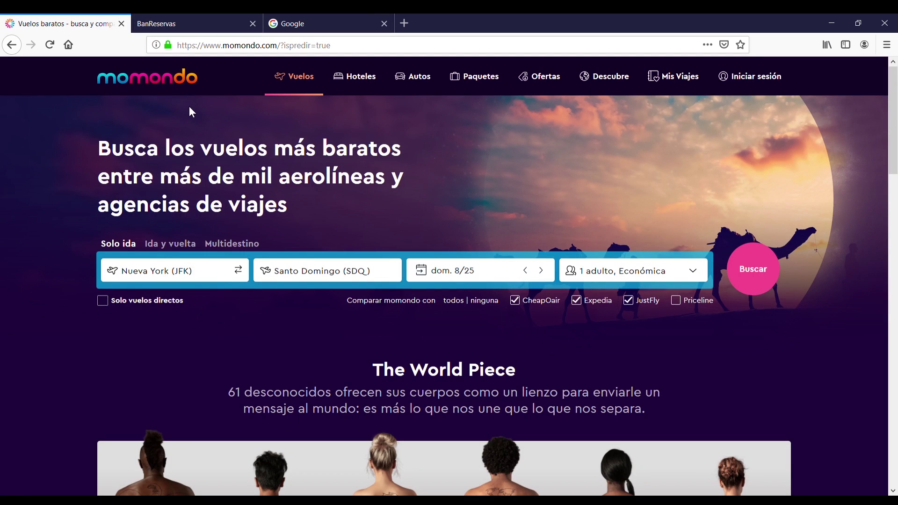
- Search Google for "google flight" in the open Google page
{"action": "left_click", "coordinate": [333, 19]}
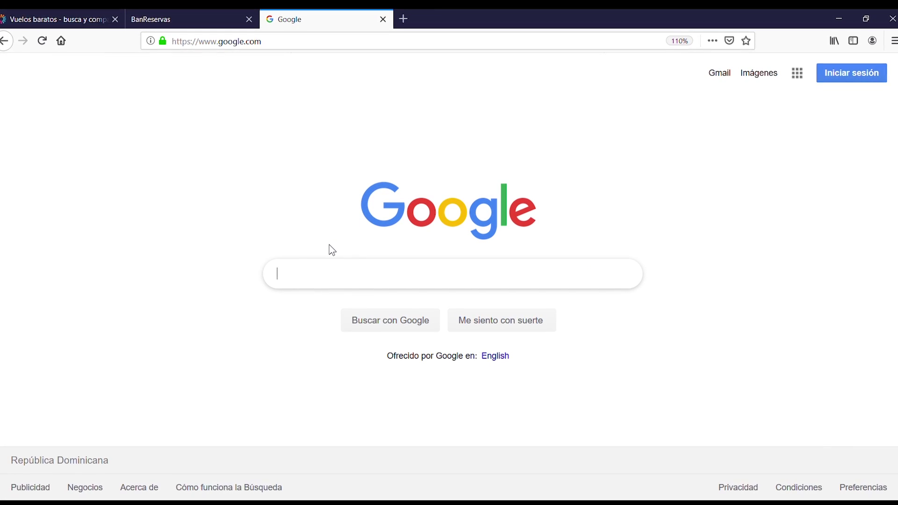
{"action": "type", "text": "gooo"}
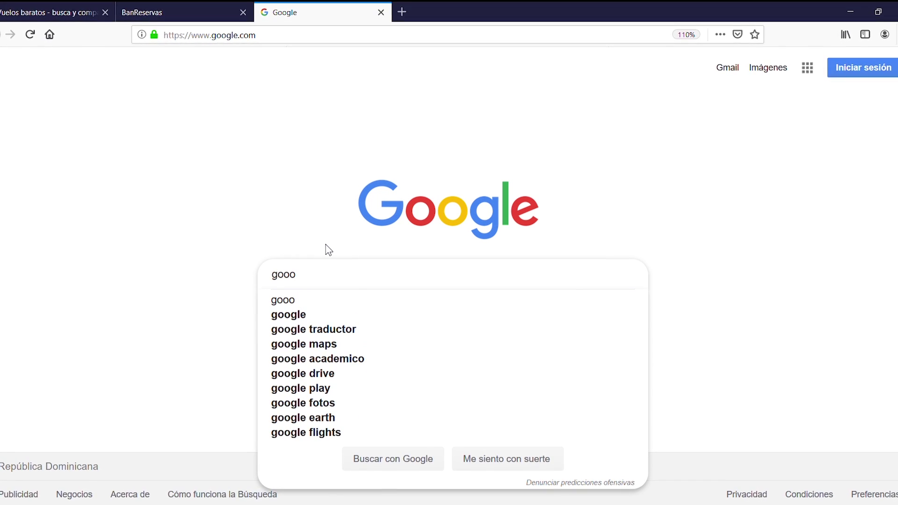
{"action": "key", "text": "BackSpace"}
{"action": "type", "text": "gle"}
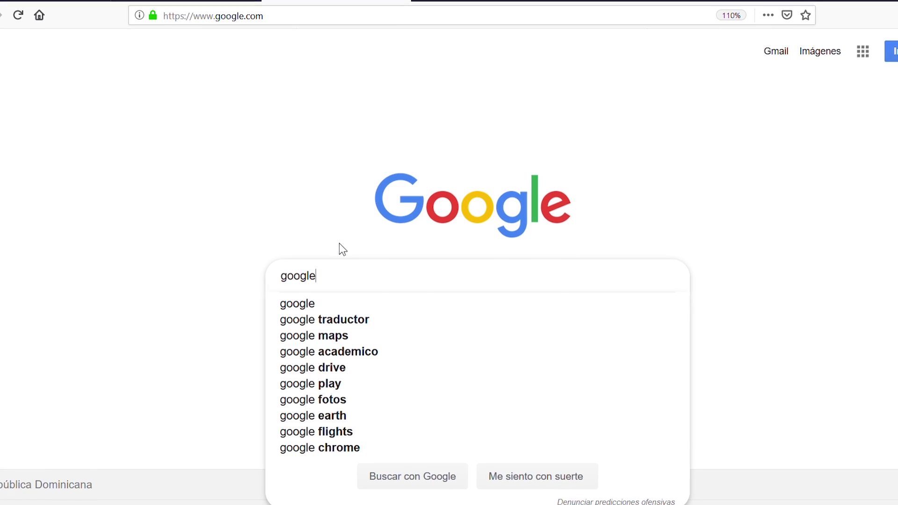
{"action": "type", "text": "flight"}
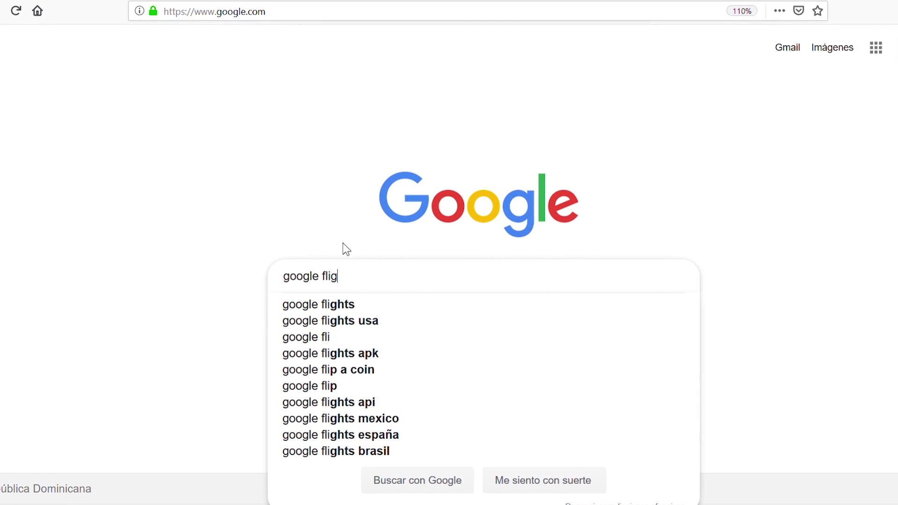
{"action": "key", "text": "Return"}
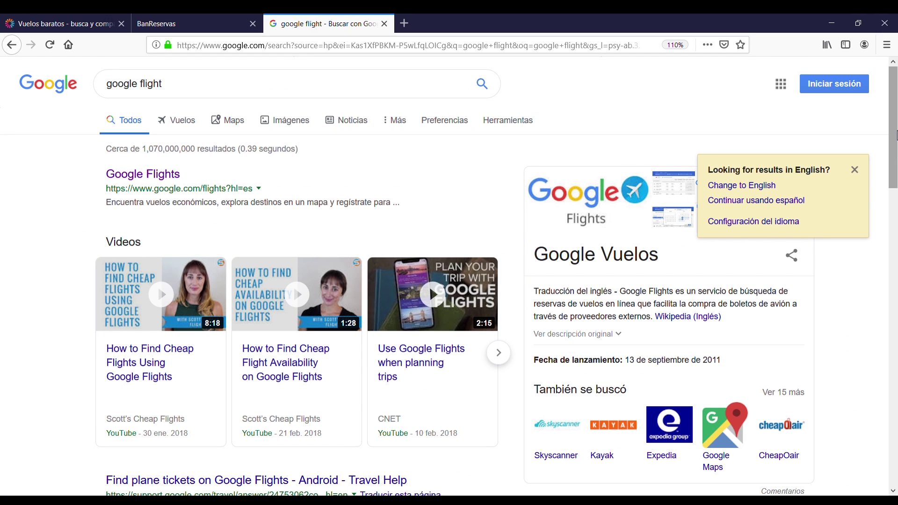
- Open the Google Flights website from the search results
{"action": "scroll", "coordinate": [895, 209], "scroll_direction": "down", "scroll_amount": 5}
{"action": "left_click_drag", "start_coordinate": [895, 209], "coordinate": [891, 101]}
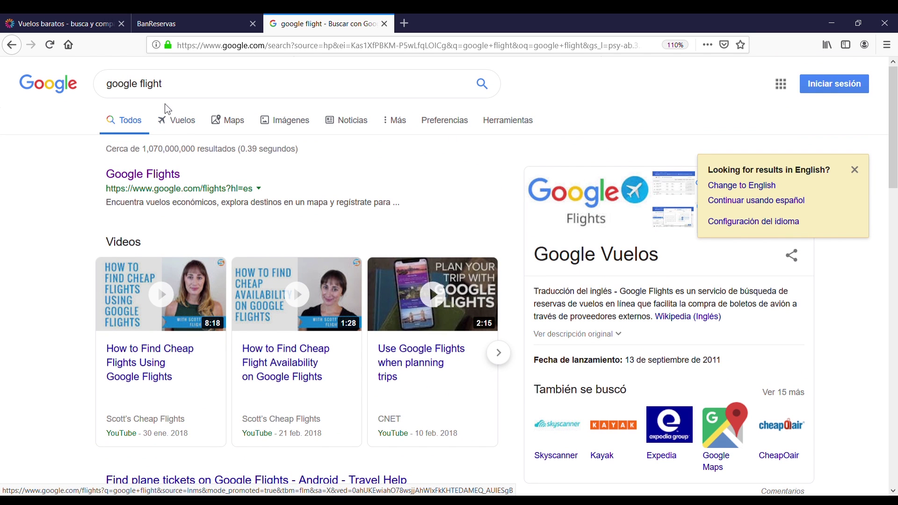
{"action": "left_click", "coordinate": [149, 177]}
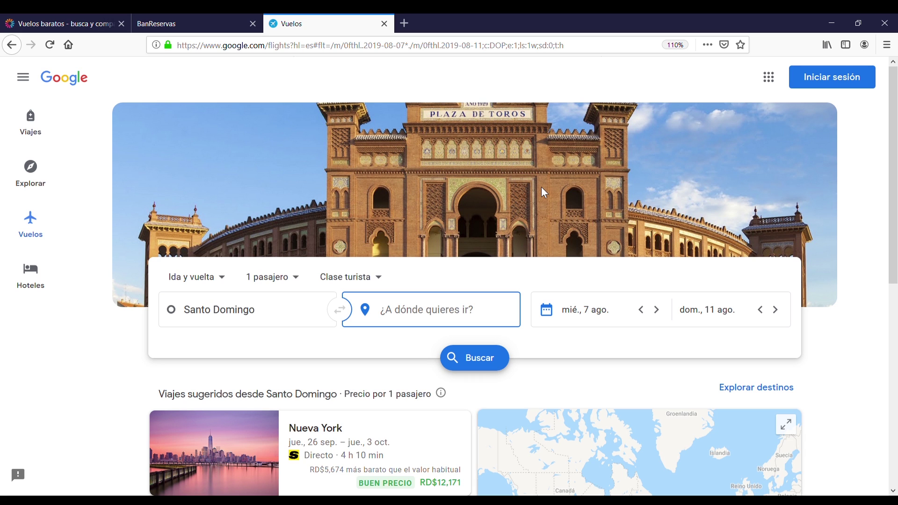
- Change the flight search's trip type to one way (Solo ida)
{"action": "left_click", "coordinate": [225, 282]}
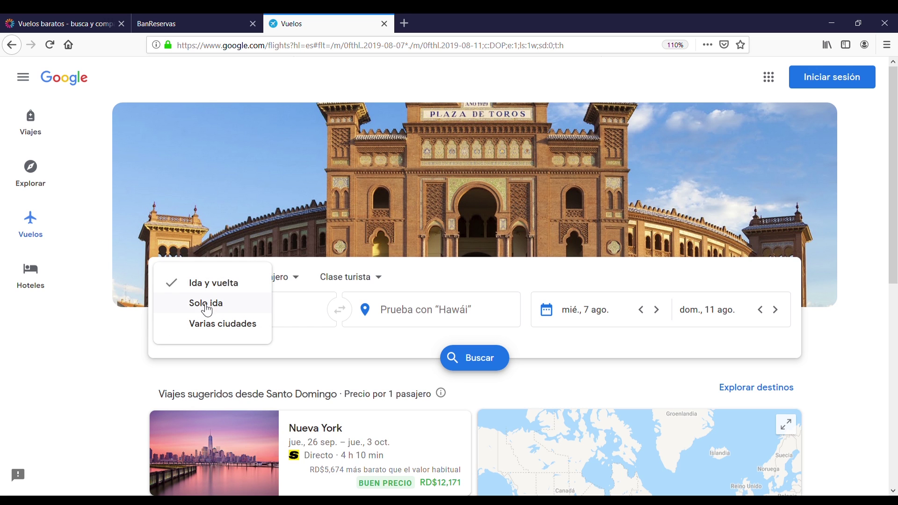
{"action": "left_click", "coordinate": [129, 347]}
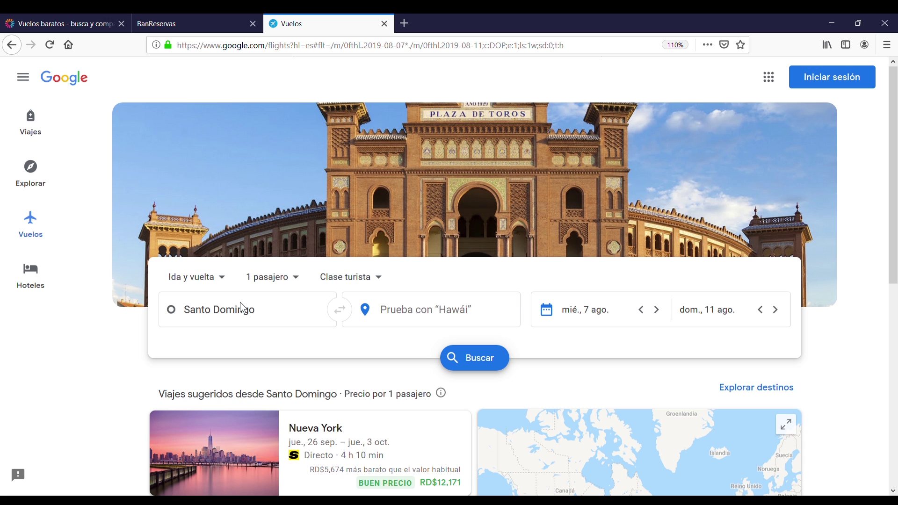
{"action": "left_click", "coordinate": [224, 284]}
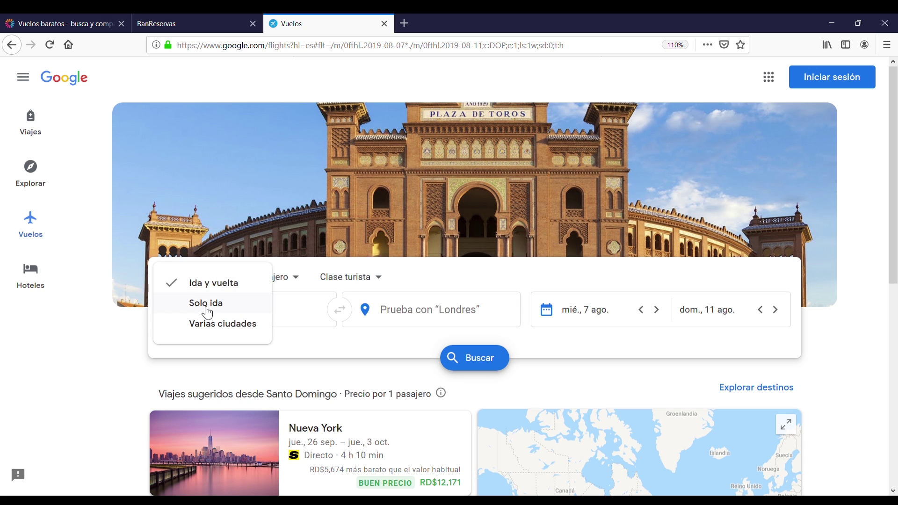
{"action": "left_click", "coordinate": [207, 312]}
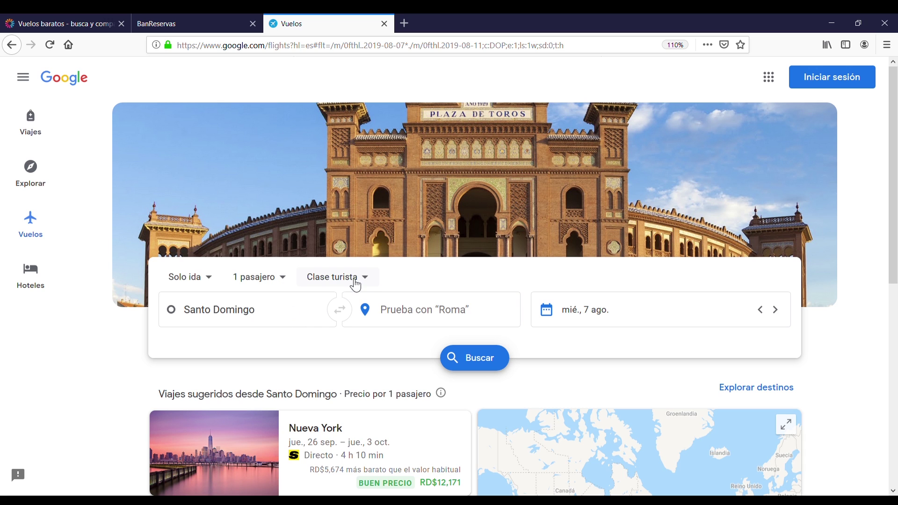
- Clear the Santo Domingo entry from the flight's departure location
{"action": "left_click", "coordinate": [274, 314]}
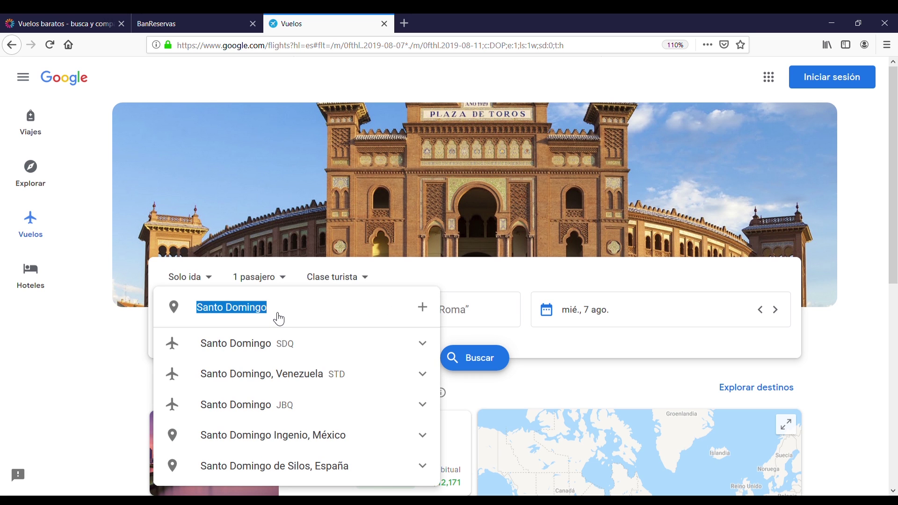
{"action": "type", "text": "santo"}
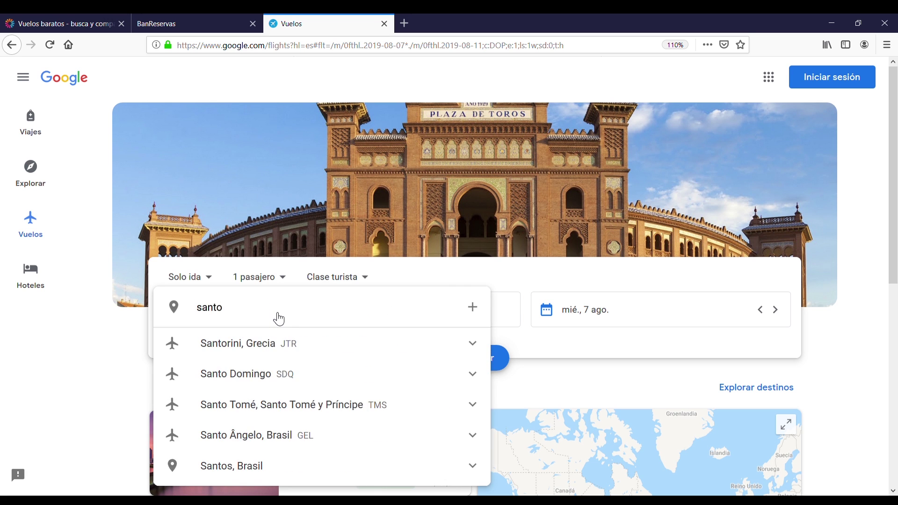
{"action": "key", "text": "BackSpace"}
{"action": "key", "text": "BackSpace"}
{"action": "key", "text": "BackSpace"}
{"action": "key", "text": "BackSpace"}
{"action": "key", "text": "BackSpace"}
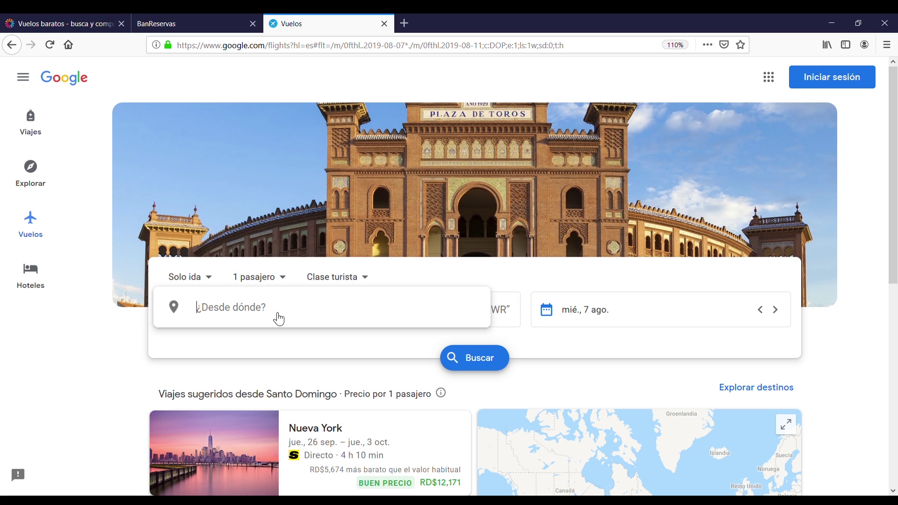
{"action": "type", "text": "ord"}
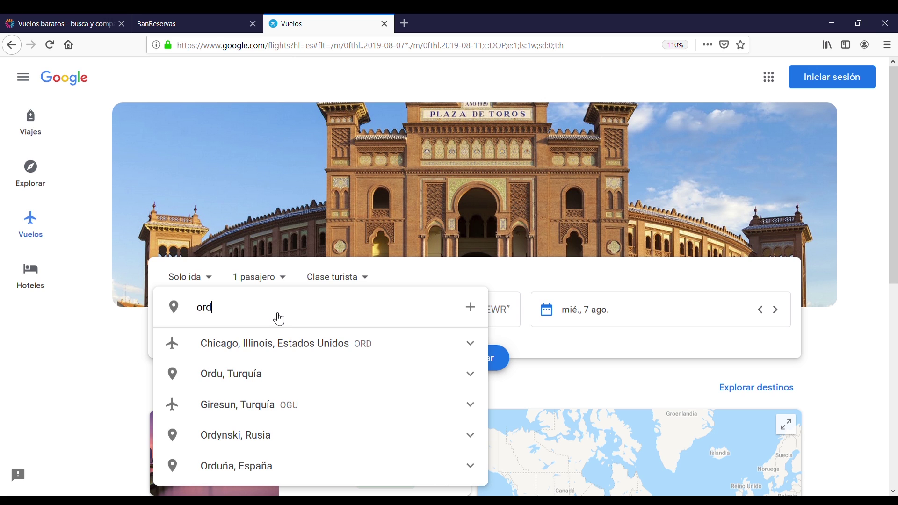
{"action": "key", "text": "BackSpace"}
{"action": "key", "text": "BackSpace"}
{"action": "key", "text": "BackSpace"}
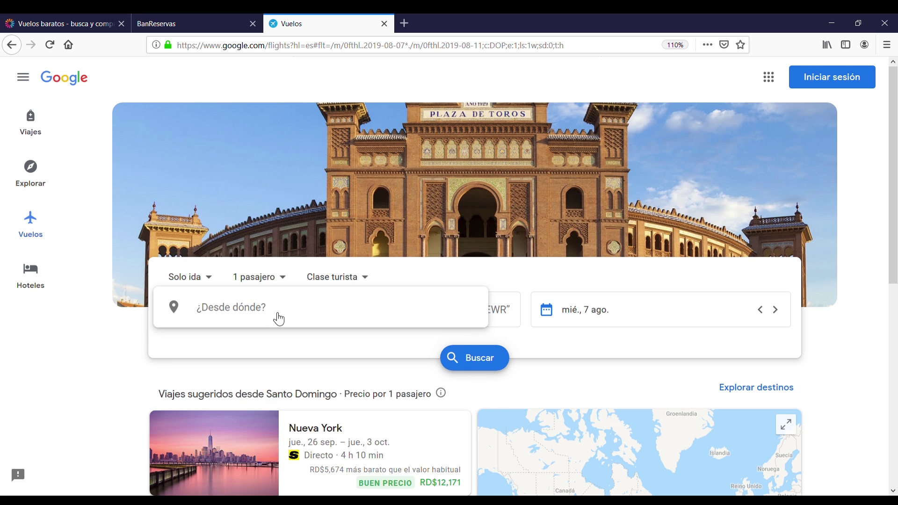
- Set the departure to Chicago's O'Hare airport (ORD) and the destination to Santo Domingo (SDQ)
{"action": "type", "text": "chicago"}
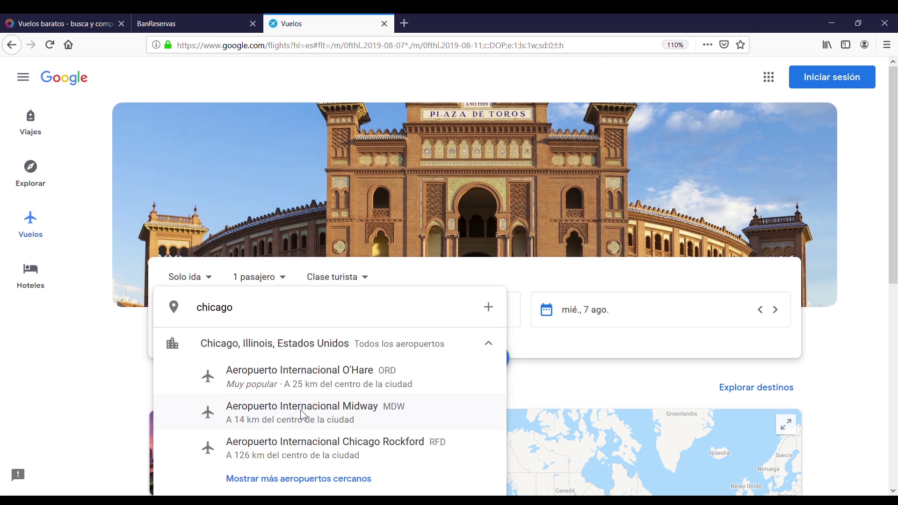
{"action": "left_click", "coordinate": [317, 386]}
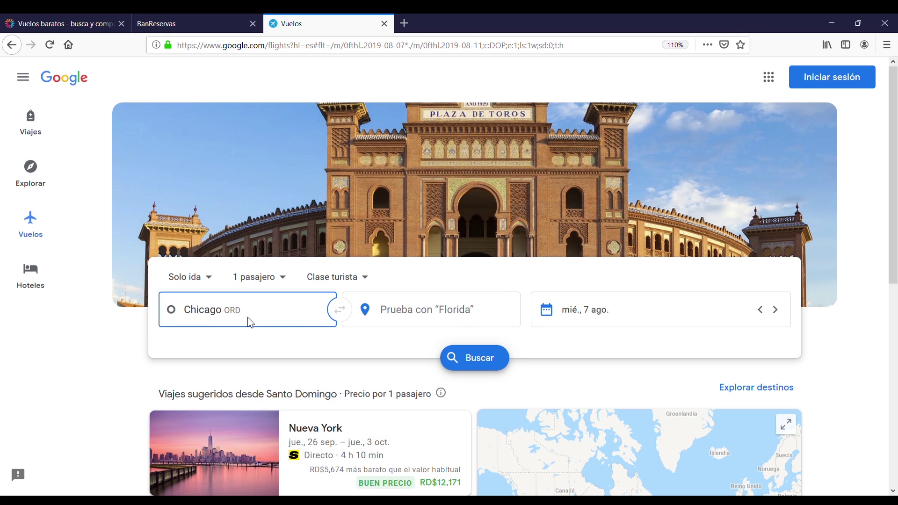
{"action": "left_click", "coordinate": [454, 319]}
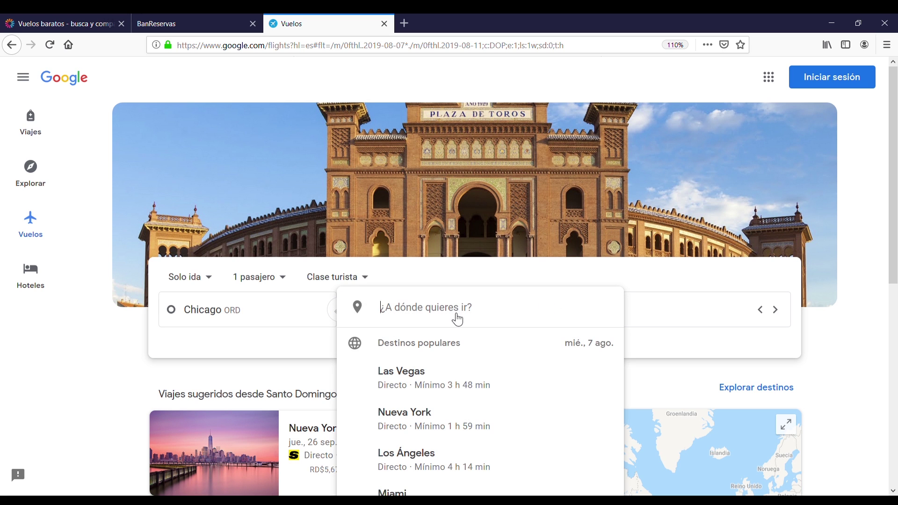
{"action": "type", "text": "sdq"}
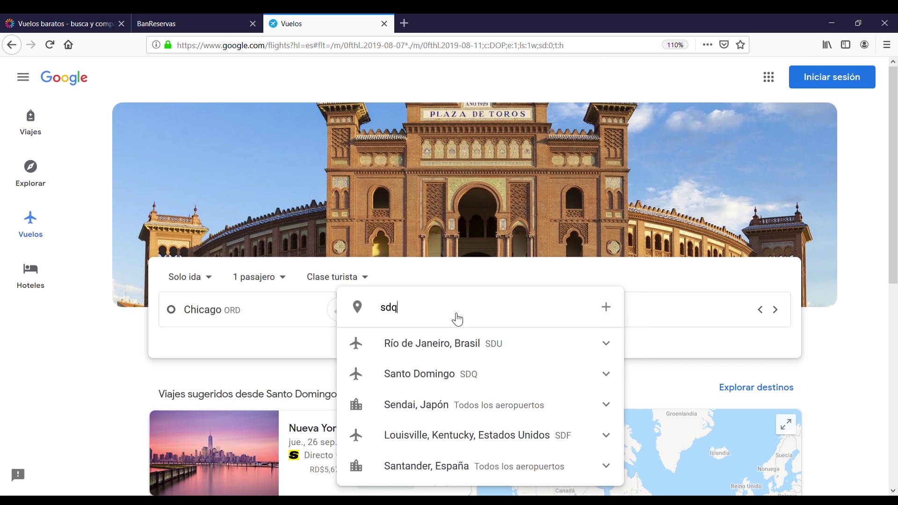
{"action": "left_click", "coordinate": [494, 350]}
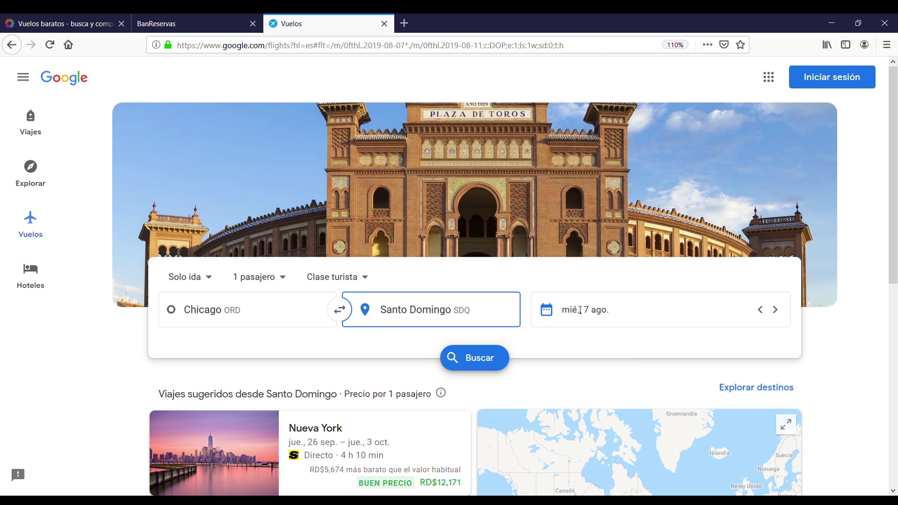
- Set the departure date to Saturday, 31 August (sáb., 31 ago.) and bring up the available flights
{"action": "left_click", "coordinate": [548, 317]}
{"action": "left_click", "coordinate": [547, 315]}
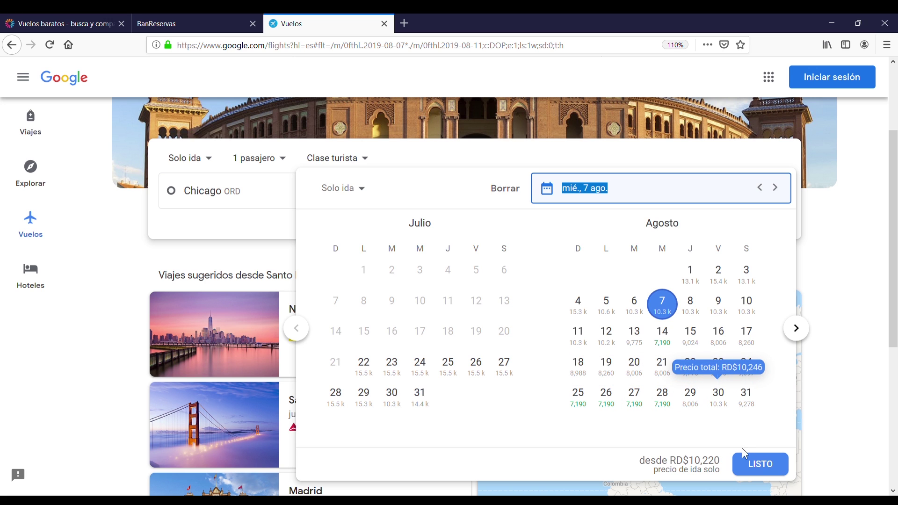
{"action": "left_click", "coordinate": [750, 397]}
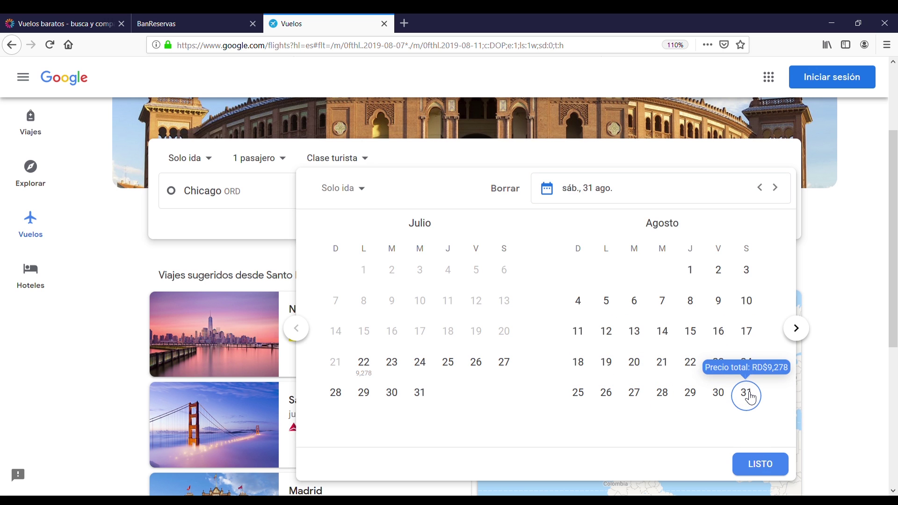
{"action": "left_click", "coordinate": [762, 465]}
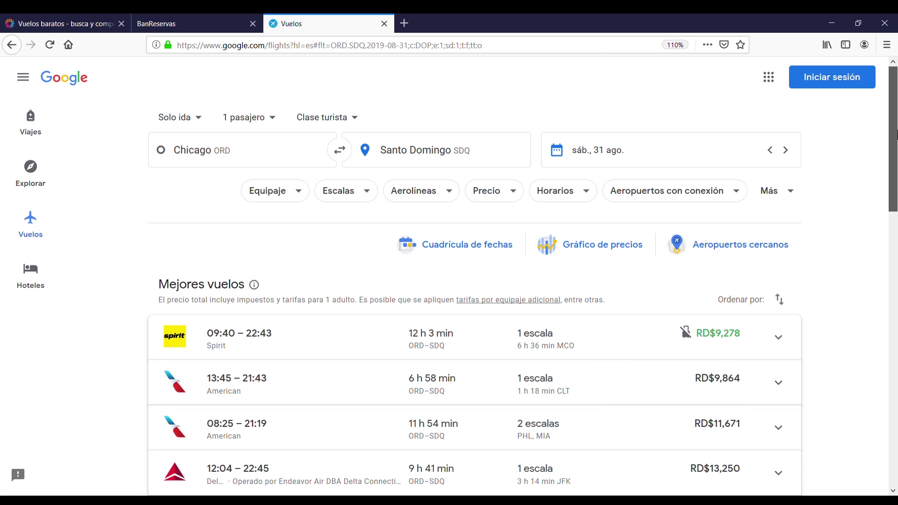
- Change the currency of the flight prices to US dollars (Dólar estadounidense, USD)
{"action": "left_click_drag", "start_coordinate": [895, 149], "coordinate": [894, 450]}
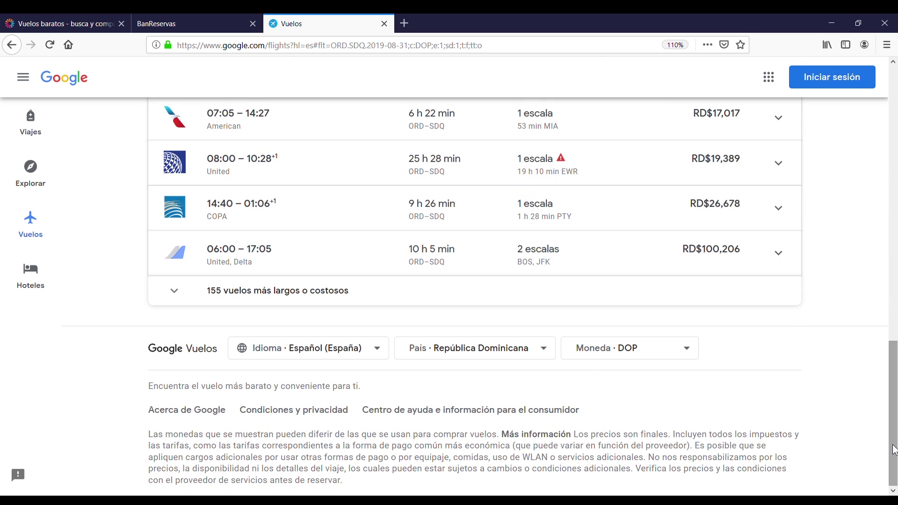
{"action": "left_click", "coordinate": [686, 349]}
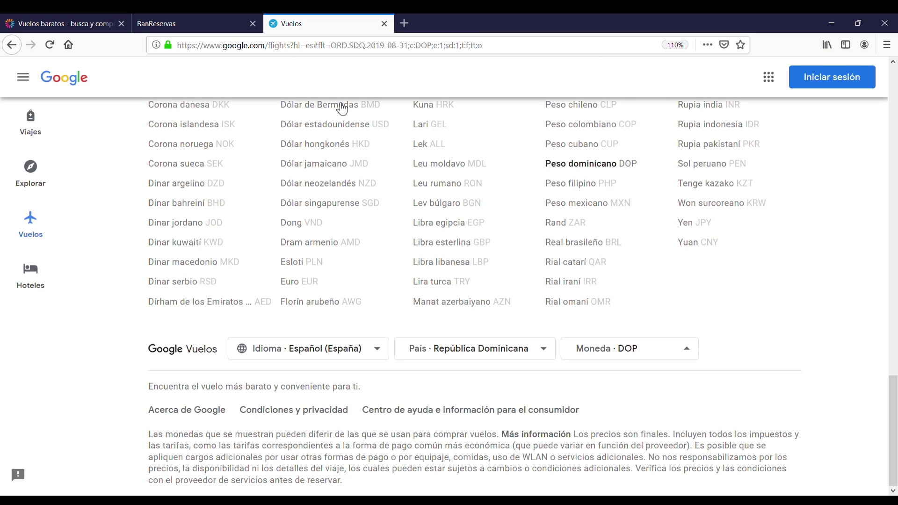
{"action": "left_click", "coordinate": [329, 125]}
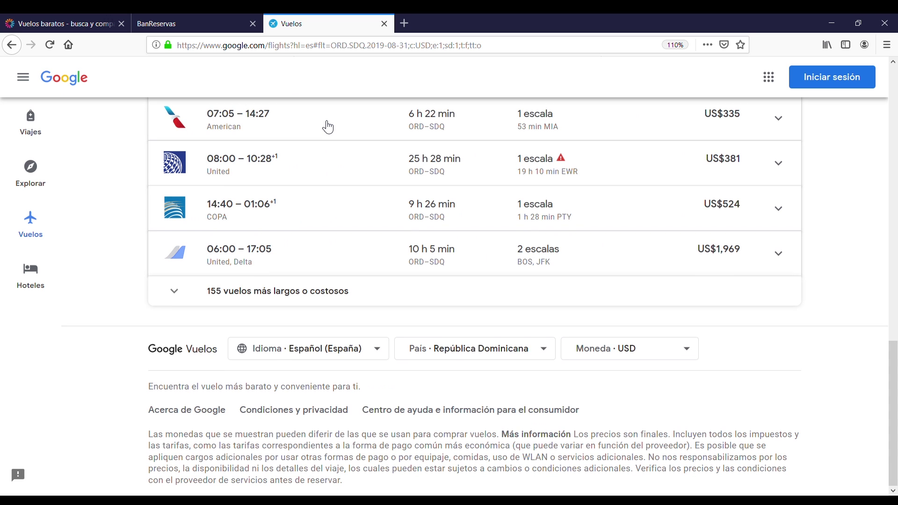
- Review the airlines, stopovers and US dollar prices in the lists of best flights and other flights
{"action": "left_click_drag", "start_coordinate": [896, 383], "coordinate": [896, 292]}
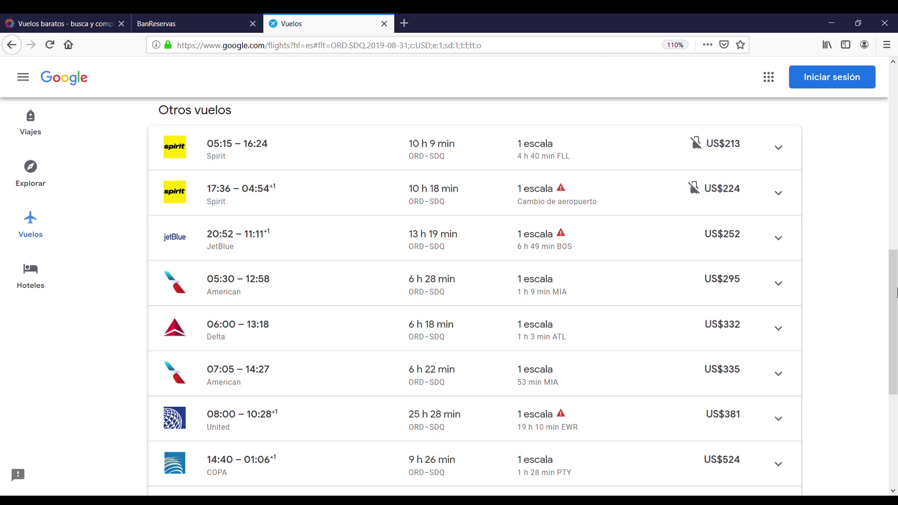
{"action": "left_click_drag", "start_coordinate": [896, 292], "coordinate": [896, 119]}
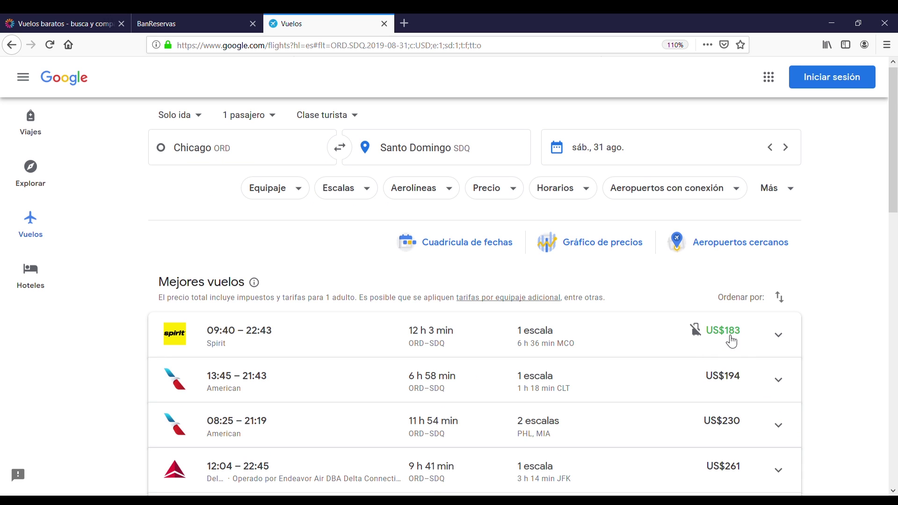
{"action": "mouse_move", "coordinate": [701, 336]}
{"action": "left_click_drag", "start_coordinate": [896, 205], "coordinate": [896, 354]}
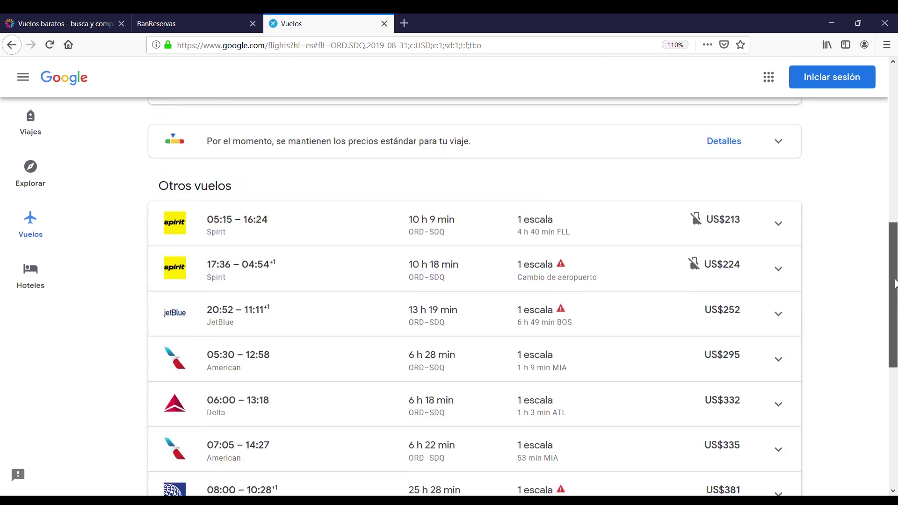
- Filter the flights to include one carry-on bag (1 pieza de equipaje de mano) in the fare
{"action": "left_click_drag", "start_coordinate": [895, 312], "coordinate": [894, 140]}
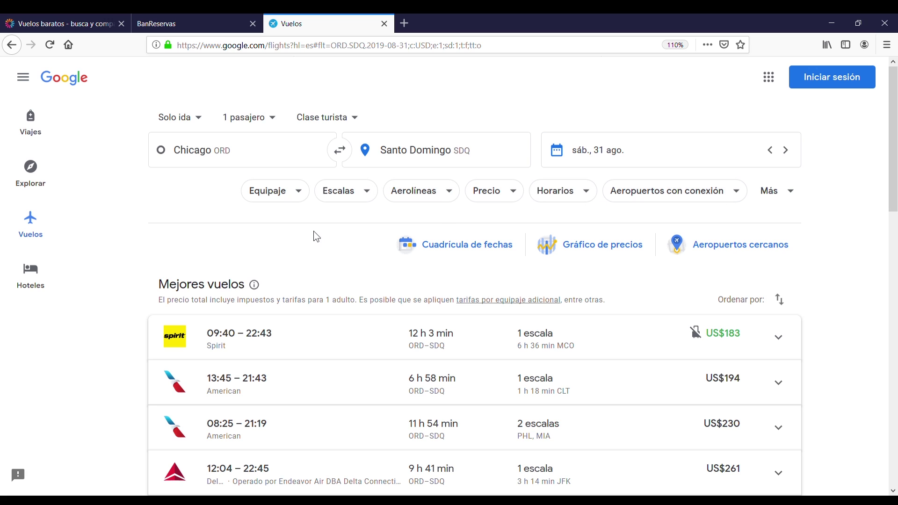
{"action": "left_click", "coordinate": [304, 197]}
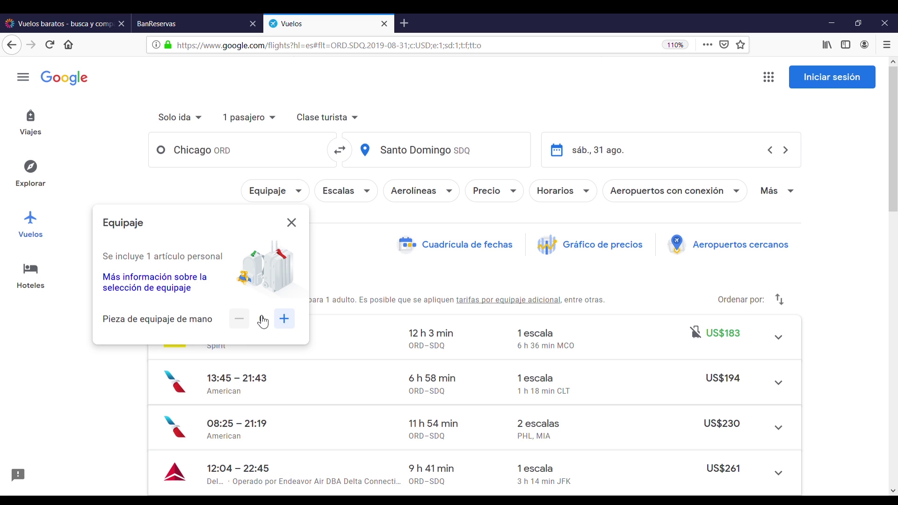
{"action": "left_click", "coordinate": [294, 323]}
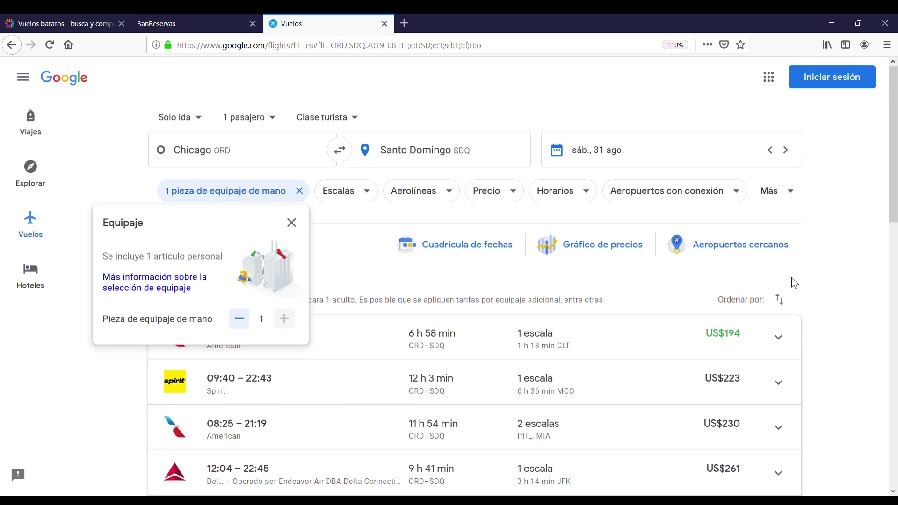
{"action": "left_click", "coordinate": [844, 273]}
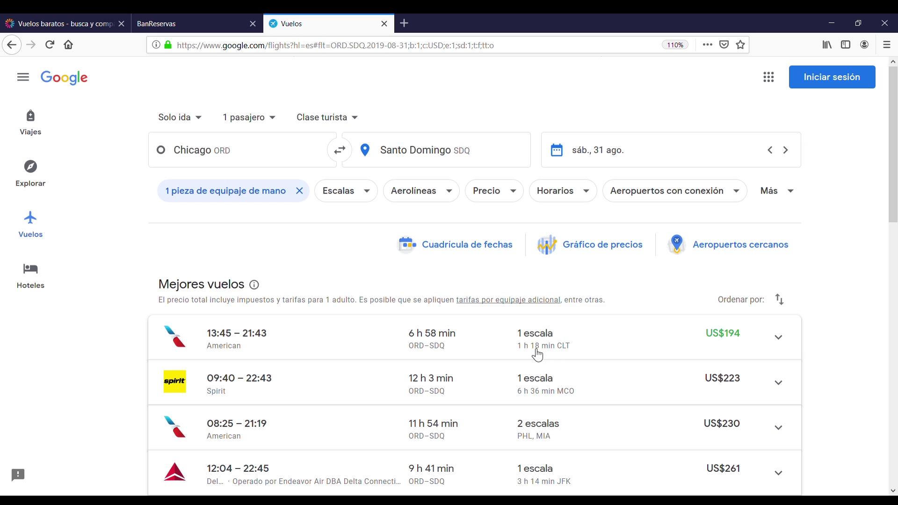
- Expand the details of the 13:45–21:43 American flight via Charlotte and select that flight
{"action": "left_click", "coordinate": [777, 337]}
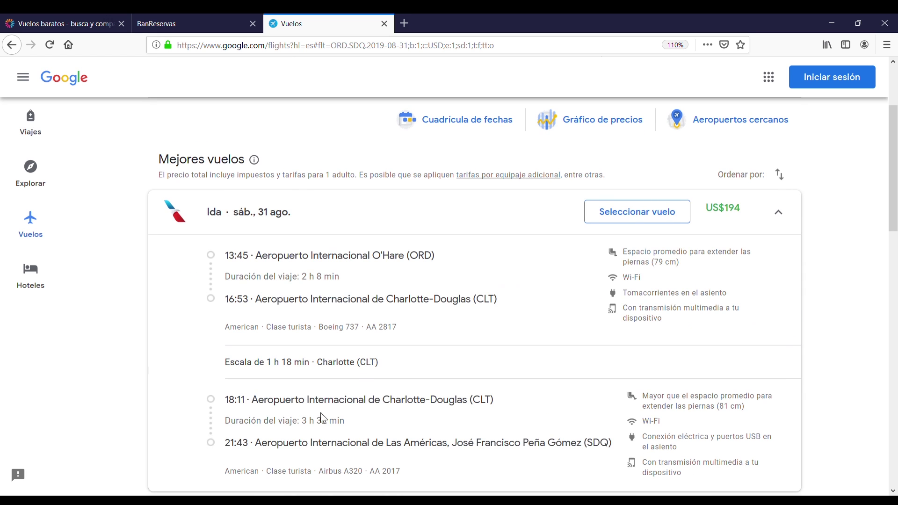
{"action": "scroll", "coordinate": [896, 233], "scroll_direction": "down", "scroll_amount": 3}
{"action": "scroll", "coordinate": [896, 216], "scroll_direction": "up", "scroll_amount": 2}
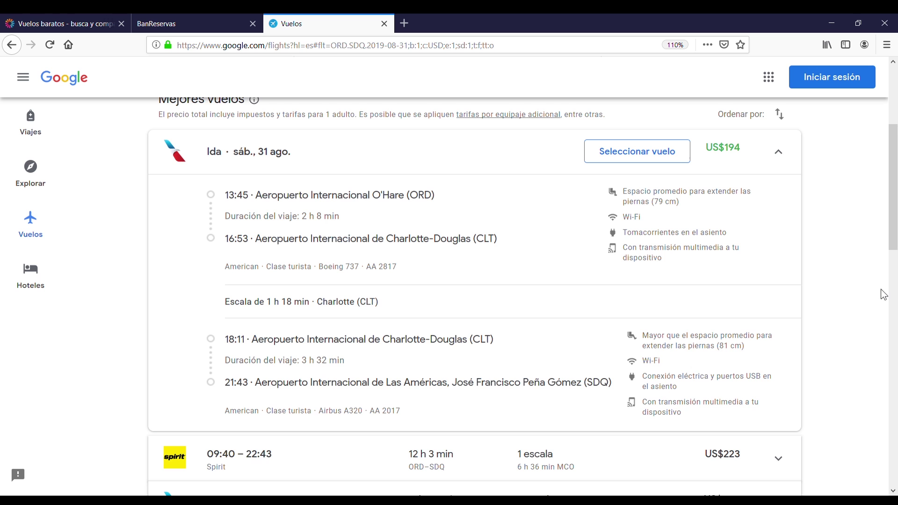
{"action": "left_click_drag", "start_coordinate": [894, 212], "coordinate": [894, 181]}
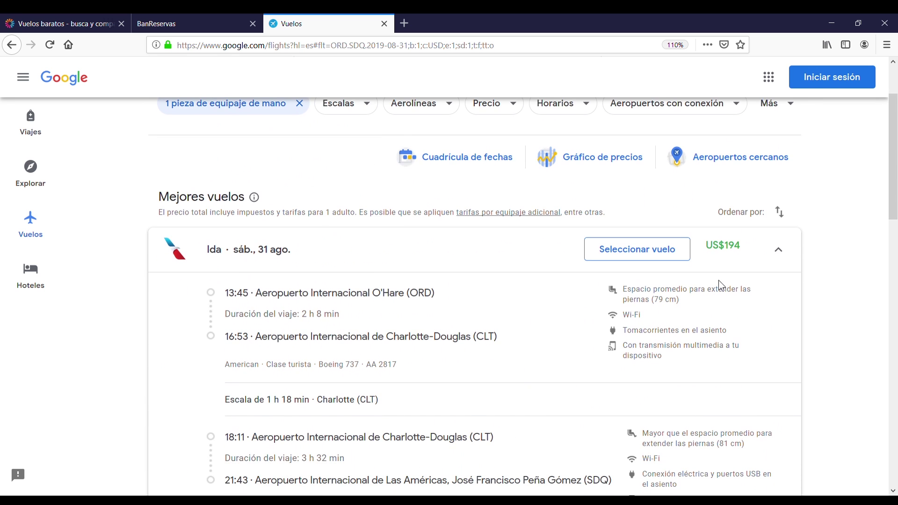
{"action": "left_click", "coordinate": [663, 255]}
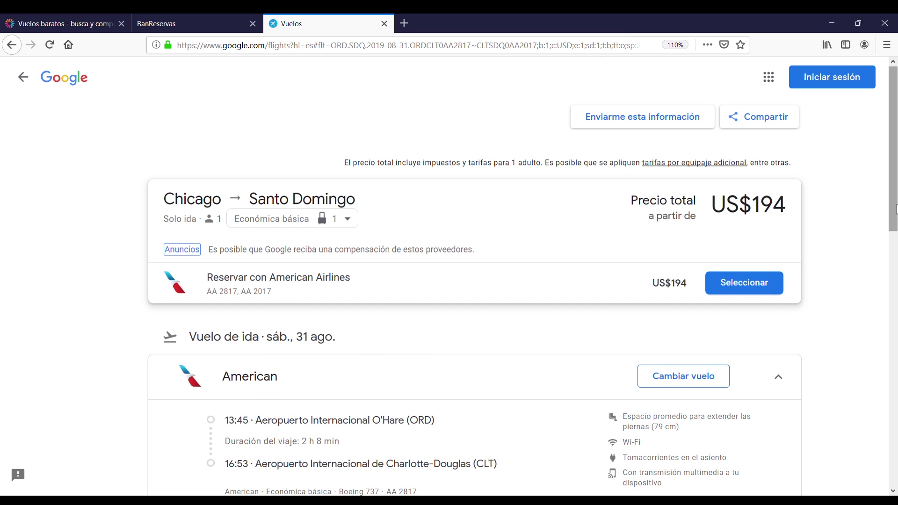
- Review the selected American flight's itinerary, price assessment and estimated baggage fees
{"action": "scroll", "coordinate": [896, 295], "scroll_direction": "down", "scroll_amount": 5}
{"action": "scroll", "coordinate": [896, 301], "scroll_direction": "down", "scroll_amount": 4}
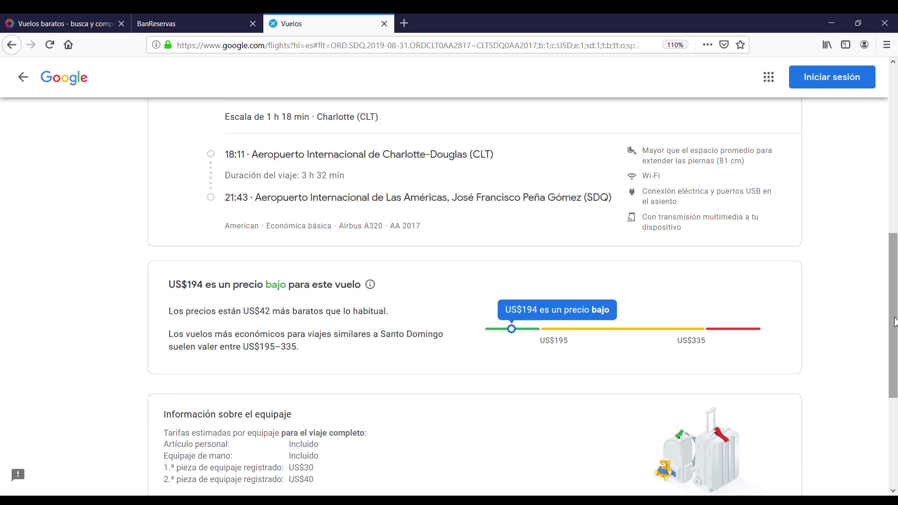
{"action": "scroll", "coordinate": [894, 322], "scroll_direction": "down", "scroll_amount": 4}
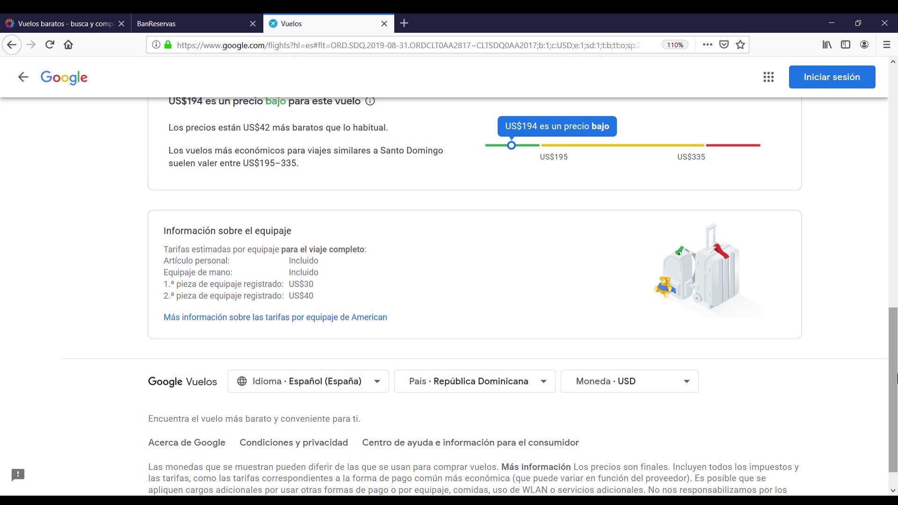
{"action": "scroll", "coordinate": [896, 357], "scroll_direction": "up", "scroll_amount": 1}
{"action": "left_click_drag", "start_coordinate": [895, 358], "coordinate": [896, 269]}
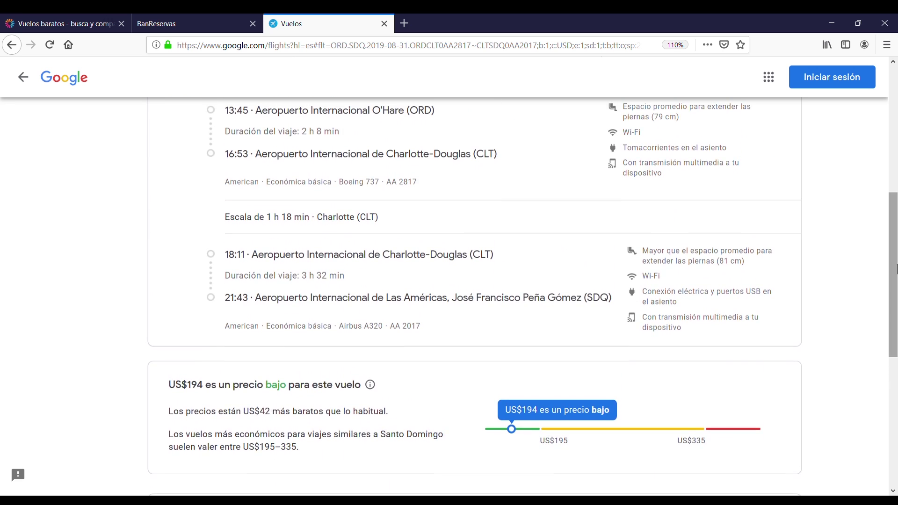
{"action": "left_click_drag", "start_coordinate": [896, 268], "coordinate": [896, 178]}
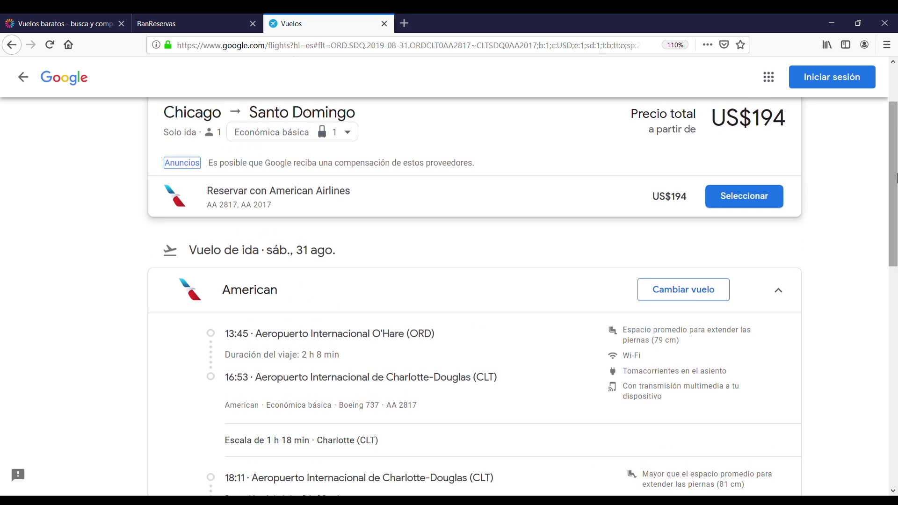
{"action": "left_click_drag", "start_coordinate": [896, 177], "coordinate": [896, 142]}
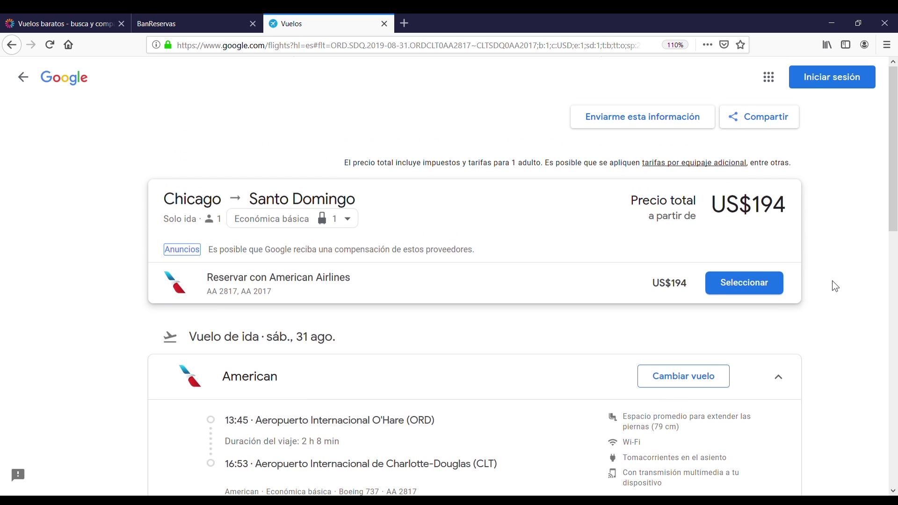
- Book the flight with American Airlines and accept the Económica Básica fare restrictions to reach the passenger details form
{"action": "left_click", "coordinate": [744, 285]}
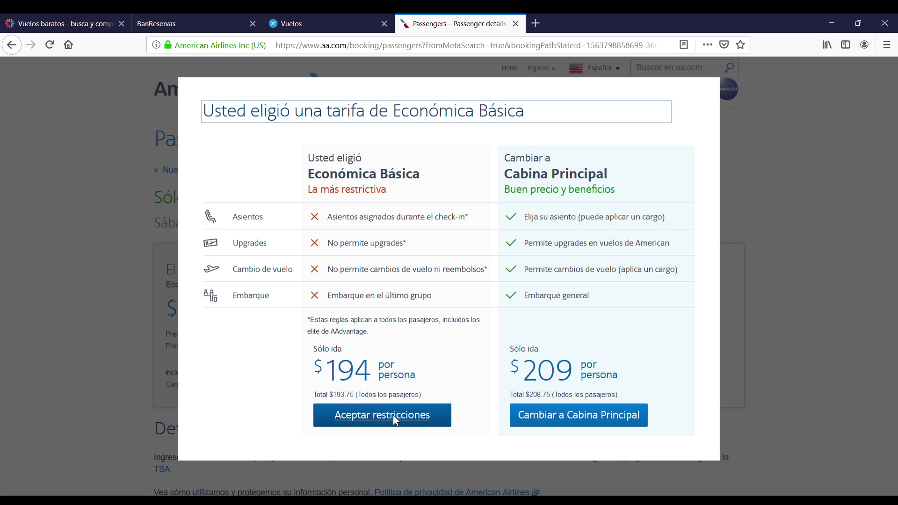
{"action": "left_click", "coordinate": [365, 412]}
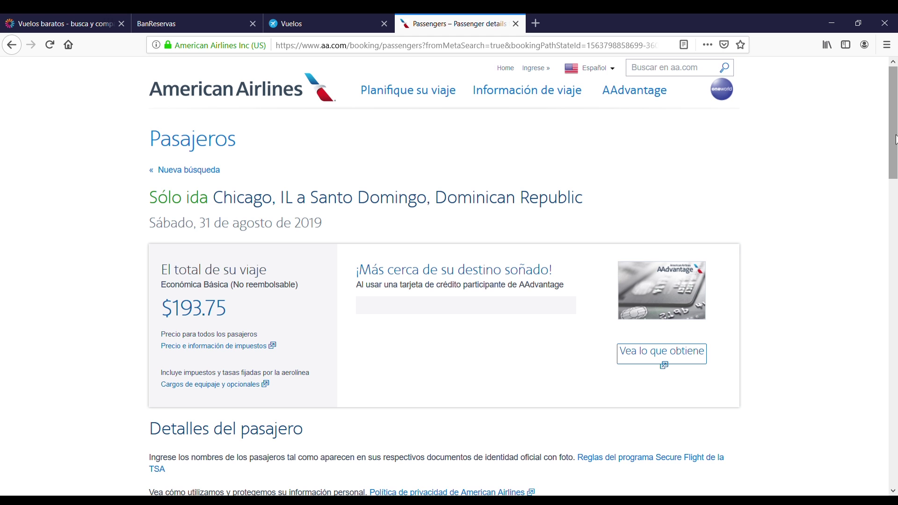
{"action": "left_click_drag", "start_coordinate": [895, 140], "coordinate": [896, 229]}
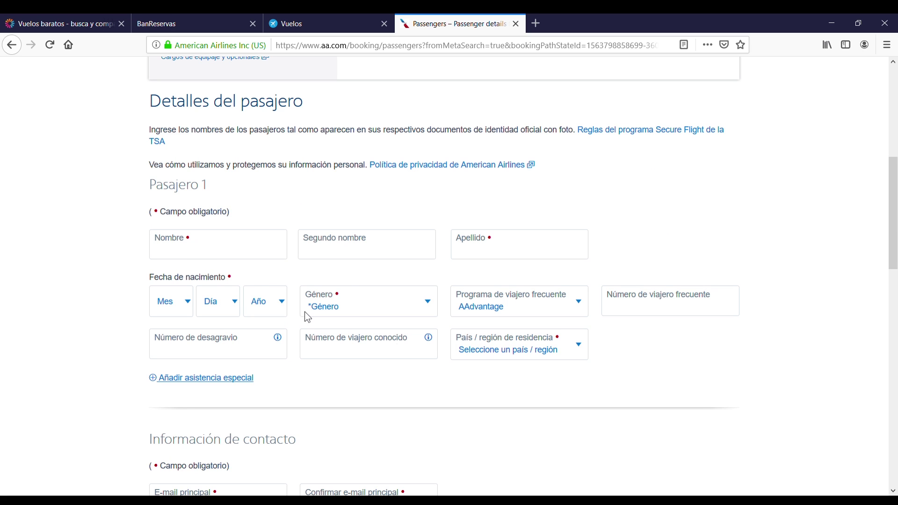
{"action": "mouse_move", "coordinate": [896, 236]}
{"action": "left_mouse_down"}
{"action": "mouse_move", "coordinate": [896, 281]}
{"action": "mouse_move", "coordinate": [896, 227]}
{"action": "left_mouse_up"}
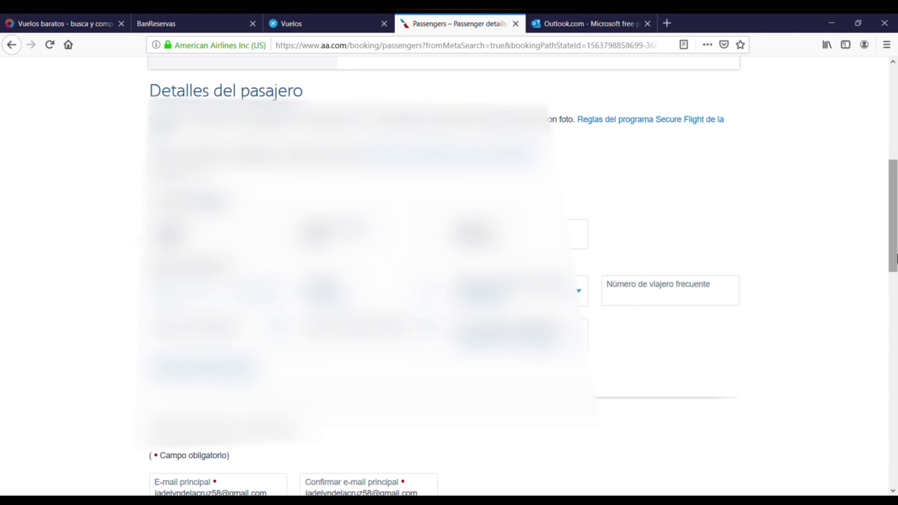
- Set the passenger's country of residence to República Dominicana
{"action": "scroll", "coordinate": [895, 219], "scroll_direction": "down", "scroll_amount": 3}
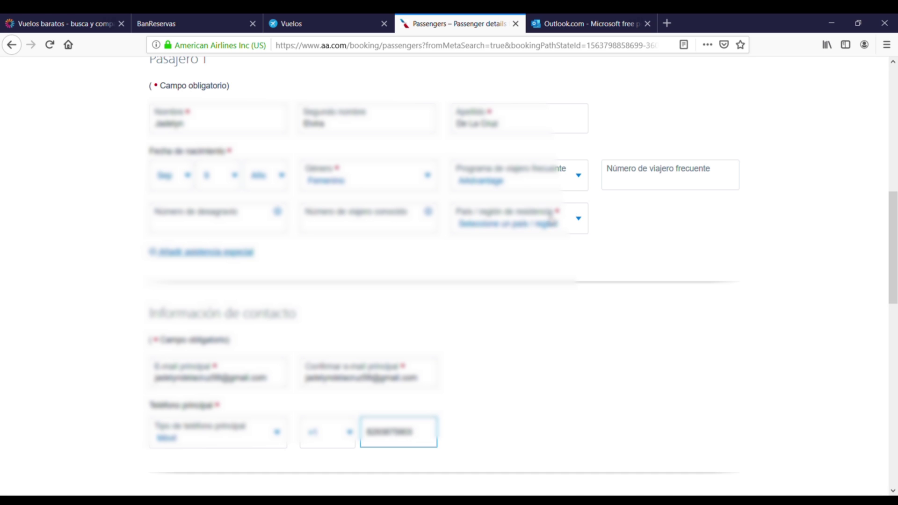
{"action": "left_click", "coordinate": [592, 214]}
{"action": "left_click", "coordinate": [578, 221]}
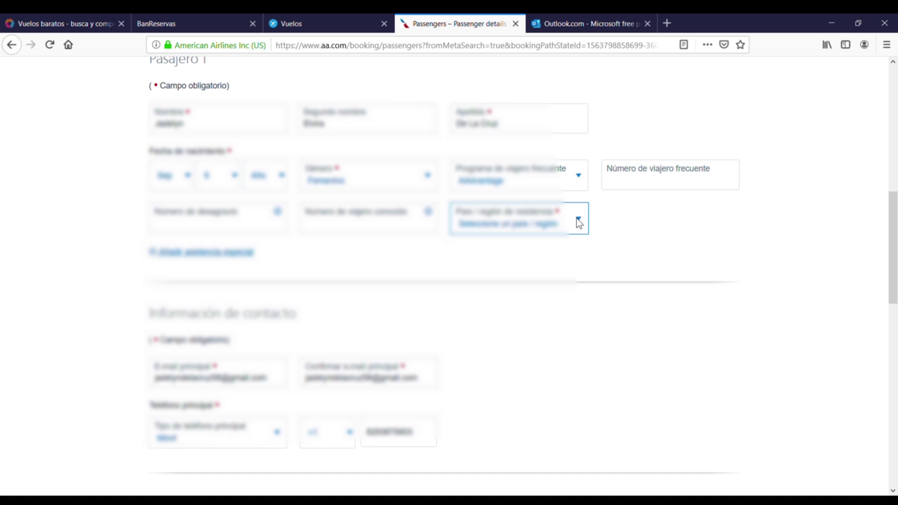
{"action": "key", "text": "r"}
{"action": "key", "text": "Down"}
{"action": "key", "text": "Down"}
{"action": "key", "text": "Down"}
{"action": "key", "text": "Down"}
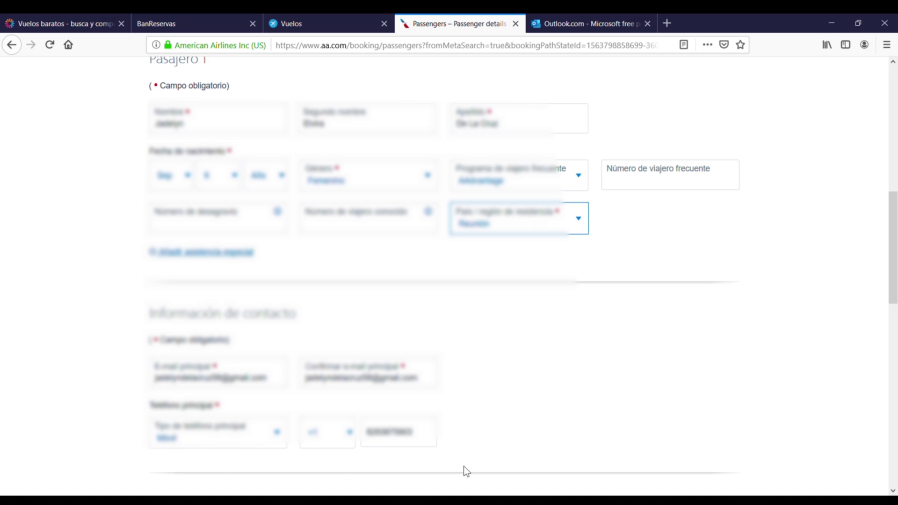
{"action": "key", "text": "Up"}
- Check the contact details and prohibited baggage items, and continue the booking to the review and payment page
{"action": "left_click_drag", "start_coordinate": [897, 220], "coordinate": [862, 250]}
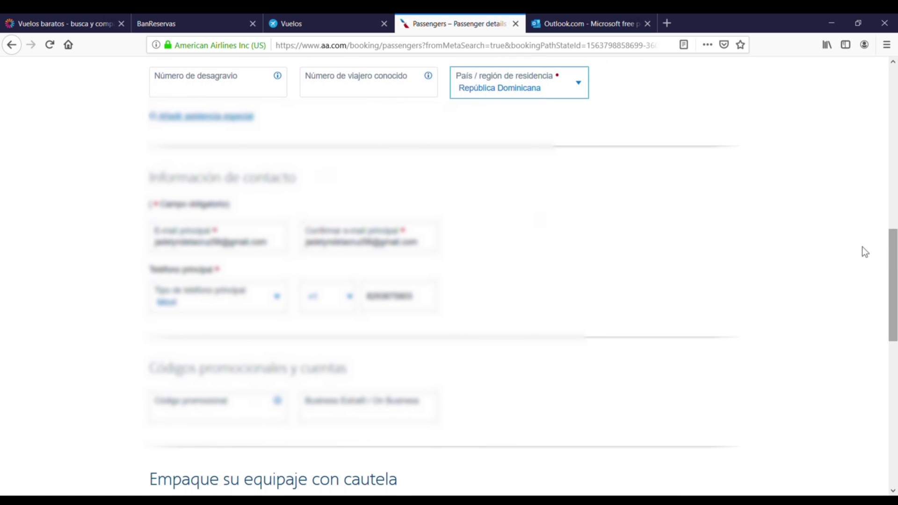
{"action": "left_click", "coordinate": [568, 14]}
{"action": "left_click", "coordinate": [477, 15]}
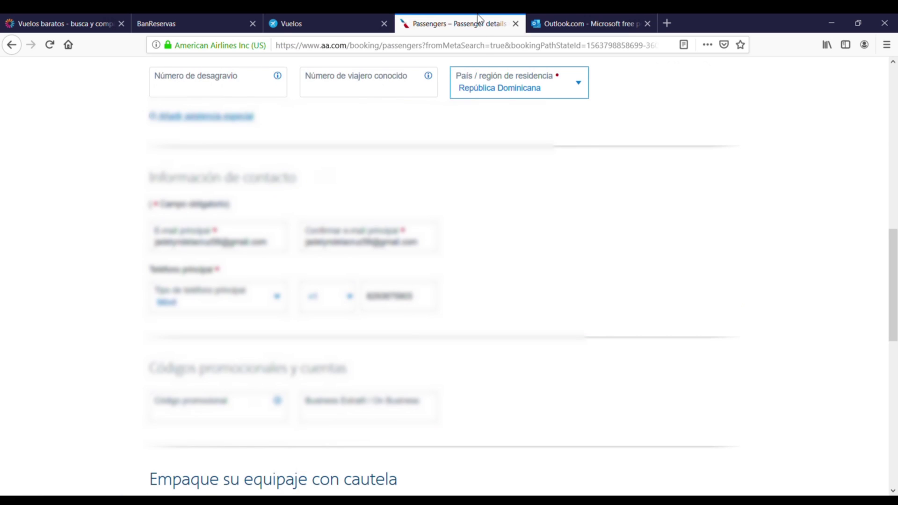
{"action": "left_click_drag", "start_coordinate": [896, 278], "coordinate": [895, 301]}
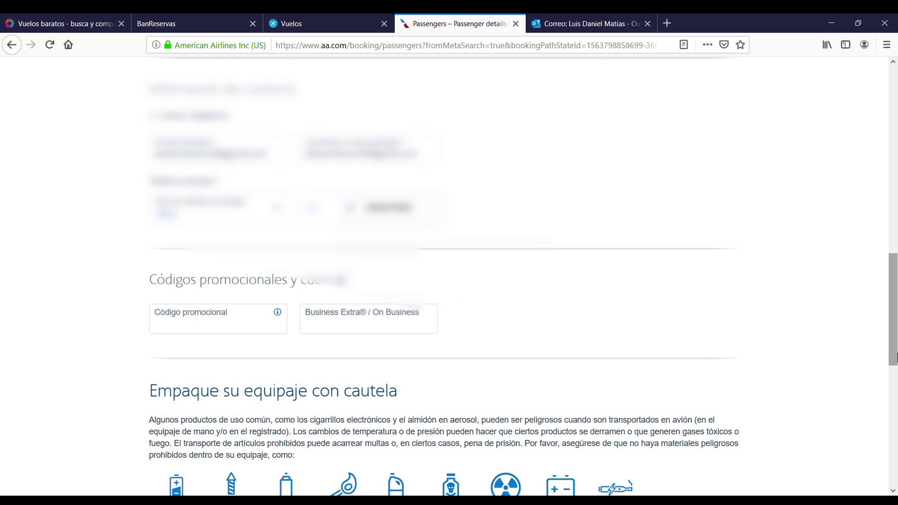
{"action": "left_click_drag", "start_coordinate": [895, 353], "coordinate": [895, 388]}
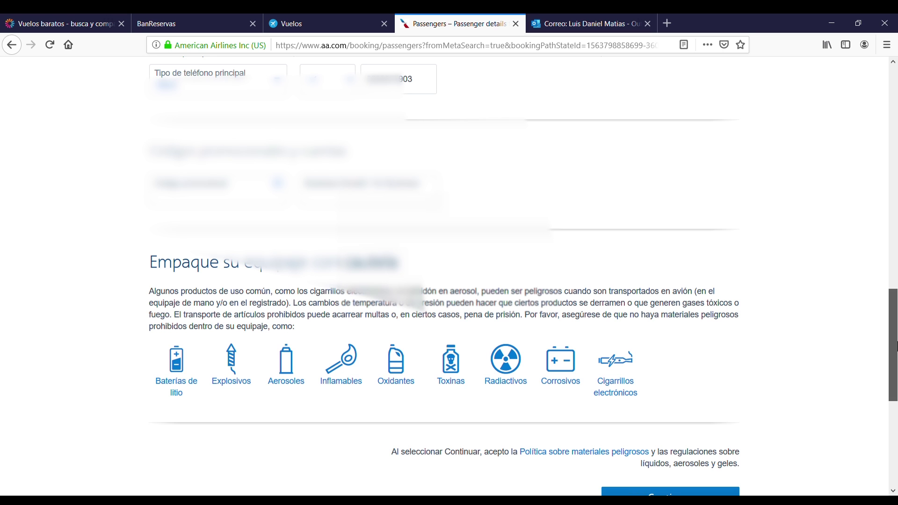
{"action": "scroll", "coordinate": [896, 346], "scroll_direction": "down", "scroll_amount": 3}
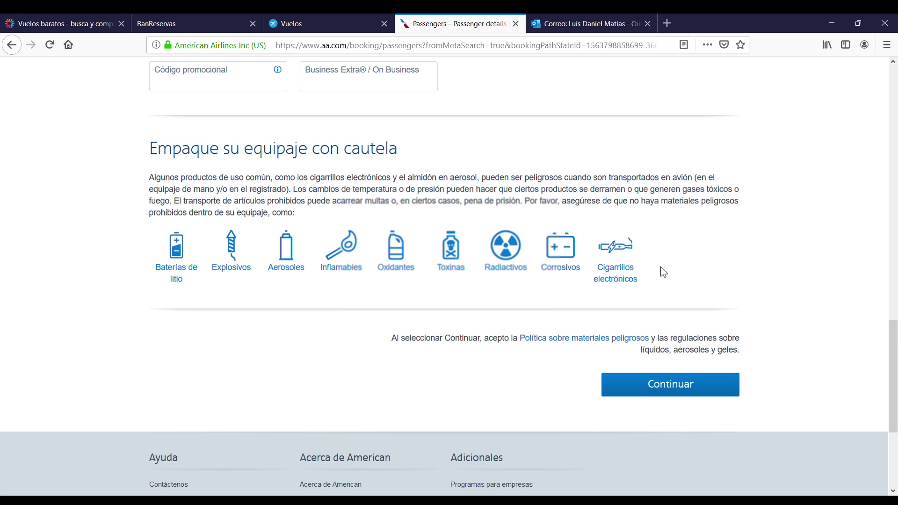
{"action": "left_click", "coordinate": [672, 384]}
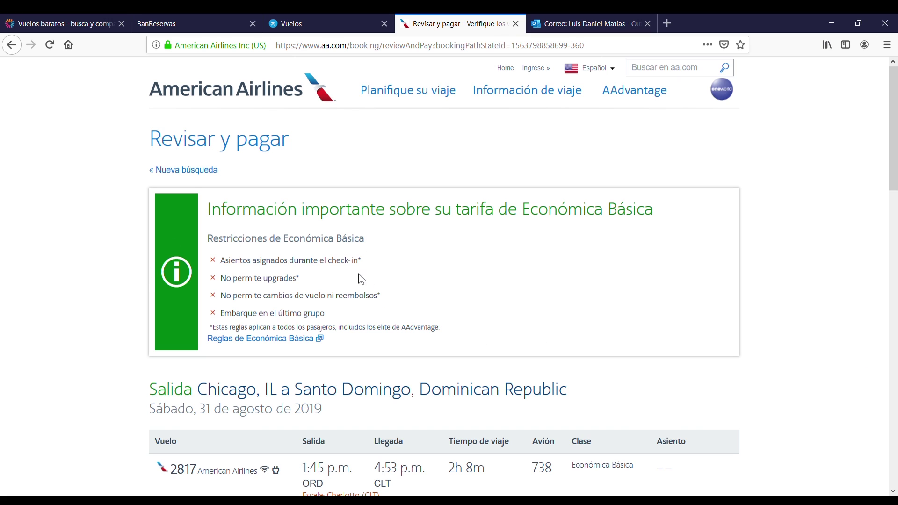
- Choose credit card (Tarjeta de crédito) as the payment option and Mastercard as the card type
{"action": "scroll", "coordinate": [895, 215], "scroll_direction": "down", "scroll_amount": 5}
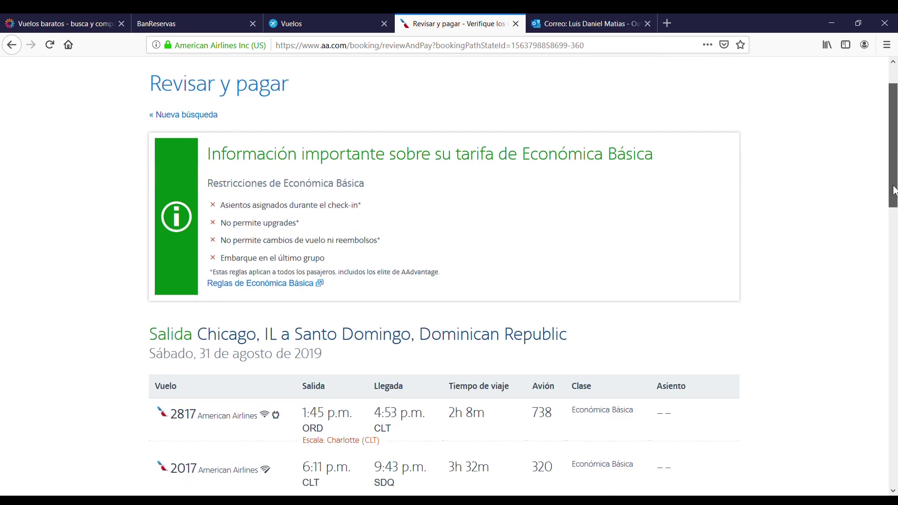
{"action": "left_click_drag", "start_coordinate": [894, 247], "coordinate": [895, 249]}
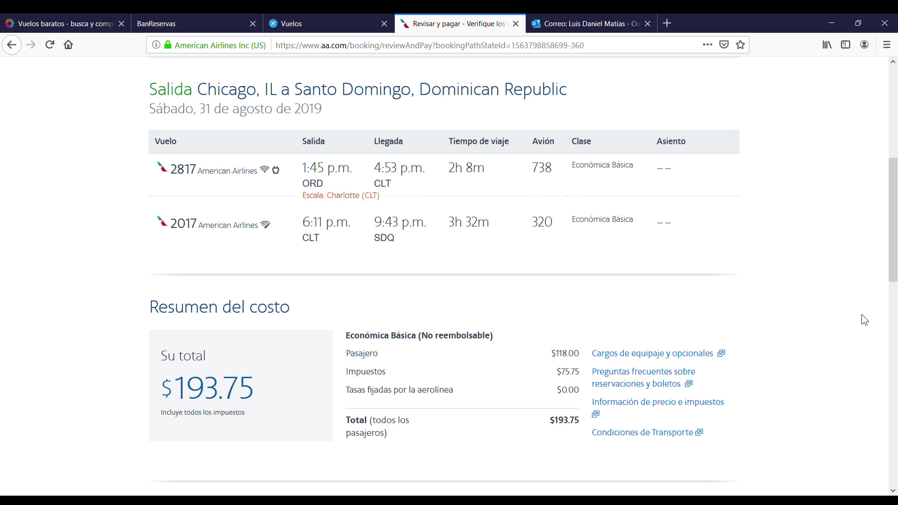
{"action": "left_click_drag", "start_coordinate": [895, 259], "coordinate": [895, 347]}
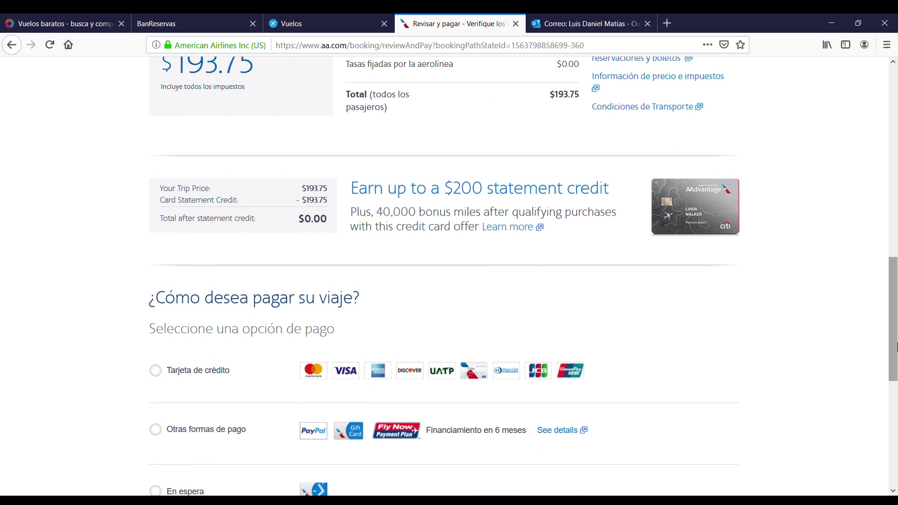
{"action": "left_click", "coordinate": [158, 373]}
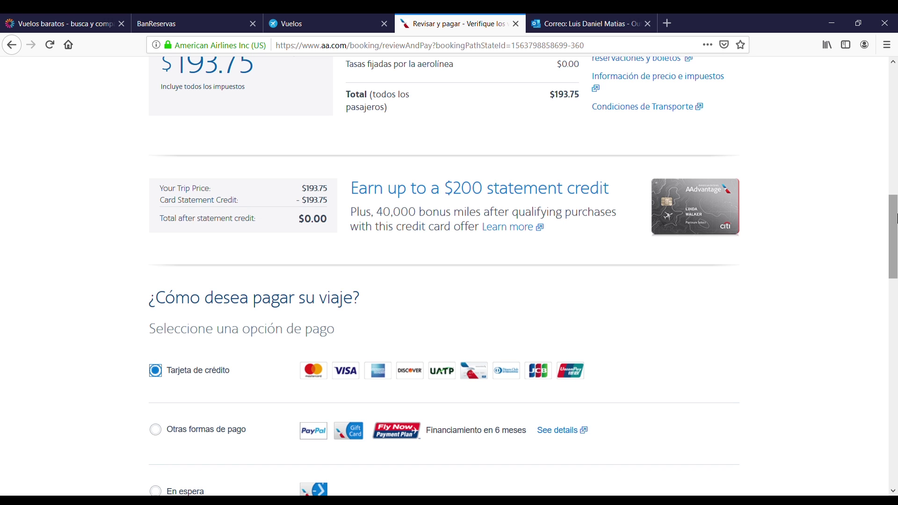
{"action": "left_click_drag", "start_coordinate": [894, 218], "coordinate": [895, 308]}
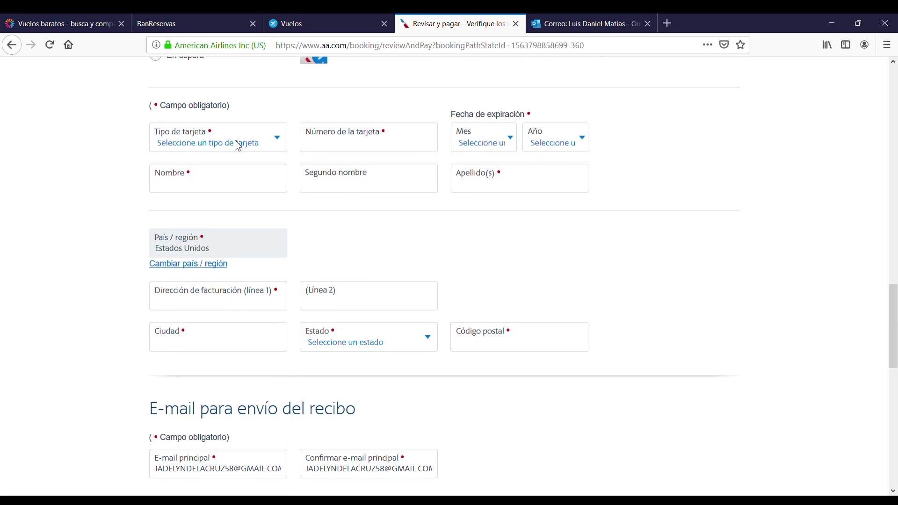
{"action": "left_click", "coordinate": [276, 144]}
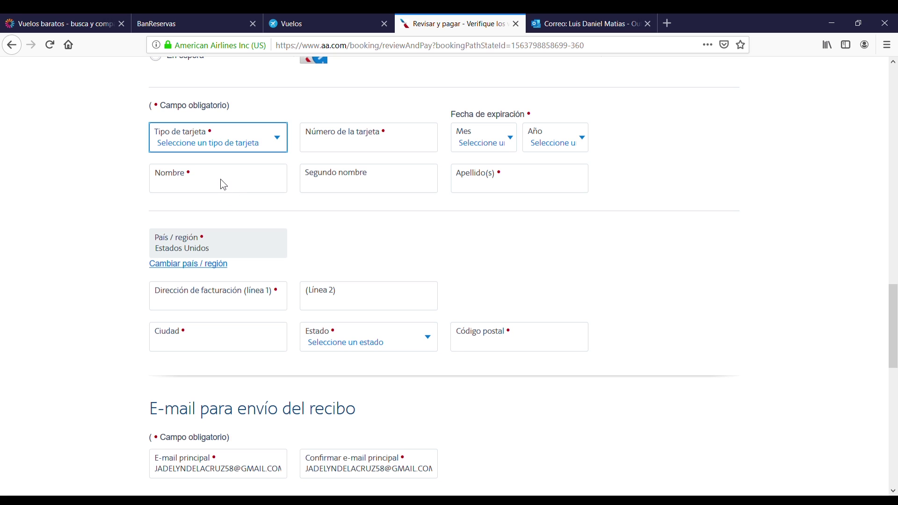
{"action": "key", "text": "m"}
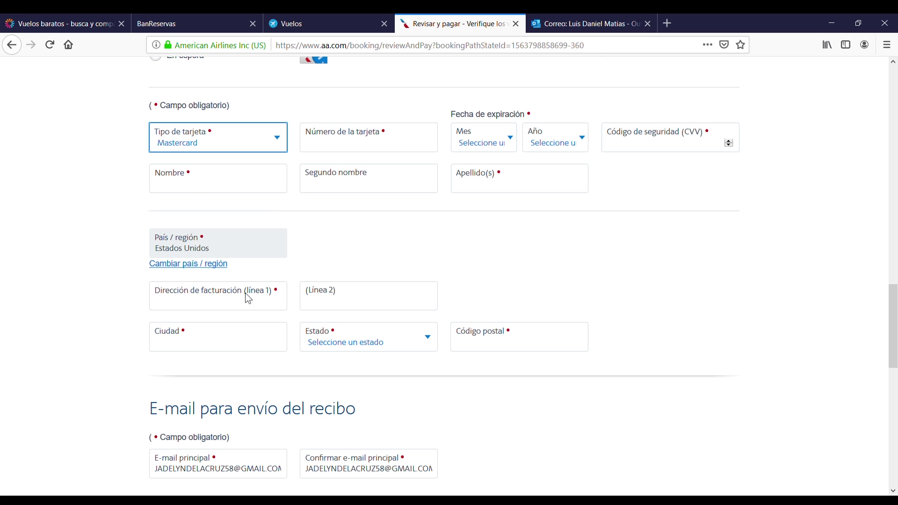
- Accept the terms, refund policy and conditions of carriage, and pay for the trip
{"action": "left_click", "coordinate": [192, 263]}
{"action": "mouse_move", "coordinate": [895, 311]}
{"action": "left_mouse_down"}
{"action": "mouse_move", "coordinate": [895, 378]}
{"action": "mouse_move", "coordinate": [895, 311]}
{"action": "left_mouse_up"}
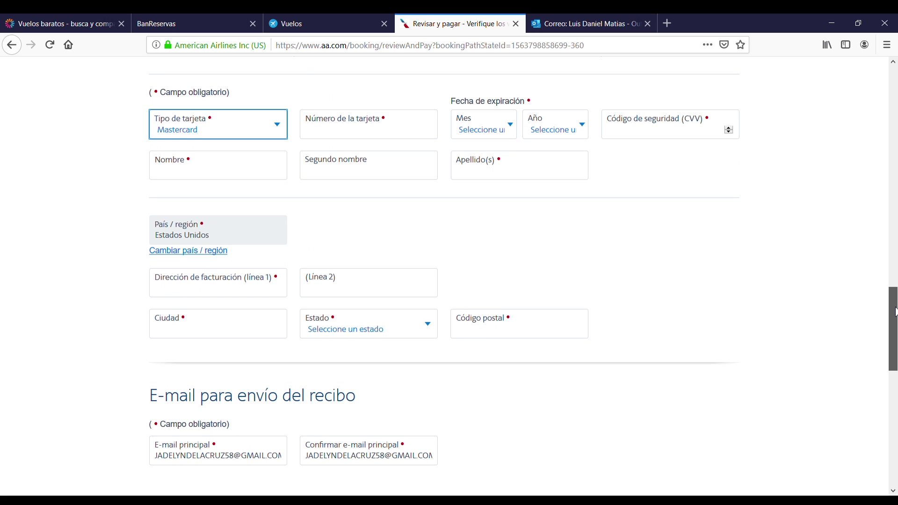
{"action": "left_click_drag", "start_coordinate": [895, 312], "coordinate": [895, 314]}
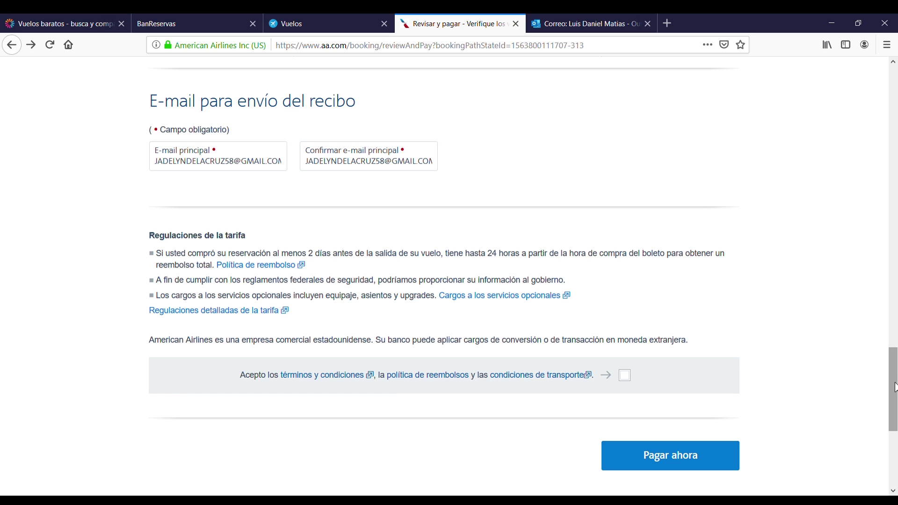
{"action": "left_click_drag", "start_coordinate": [894, 392], "coordinate": [894, 426]}
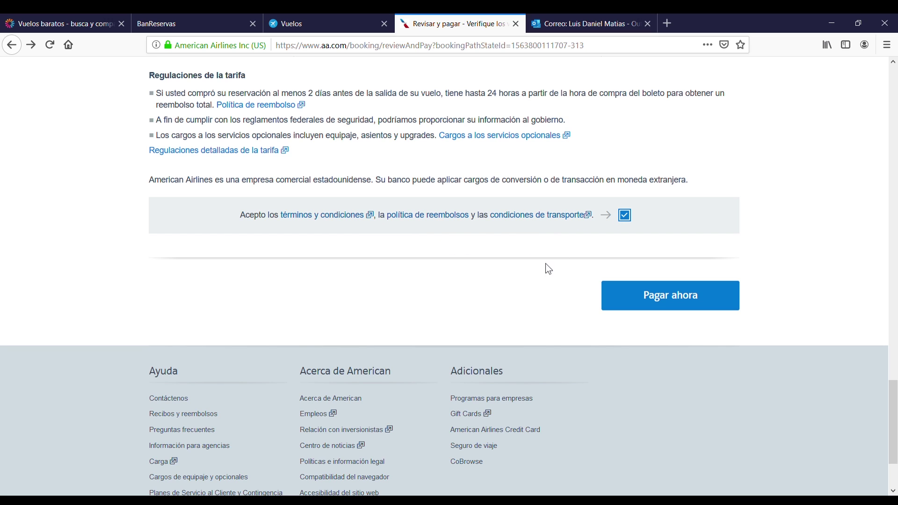
{"action": "left_click", "coordinate": [676, 301]}
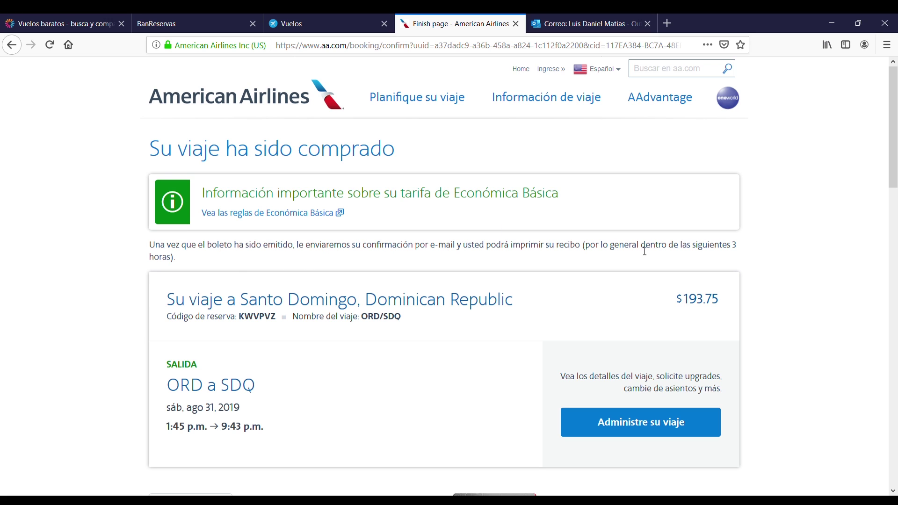
- Review the purchase confirmation, including the trip summary and the checked and carry-on baggage information
{"action": "left_click_drag", "start_coordinate": [896, 156], "coordinate": [896, 191]}
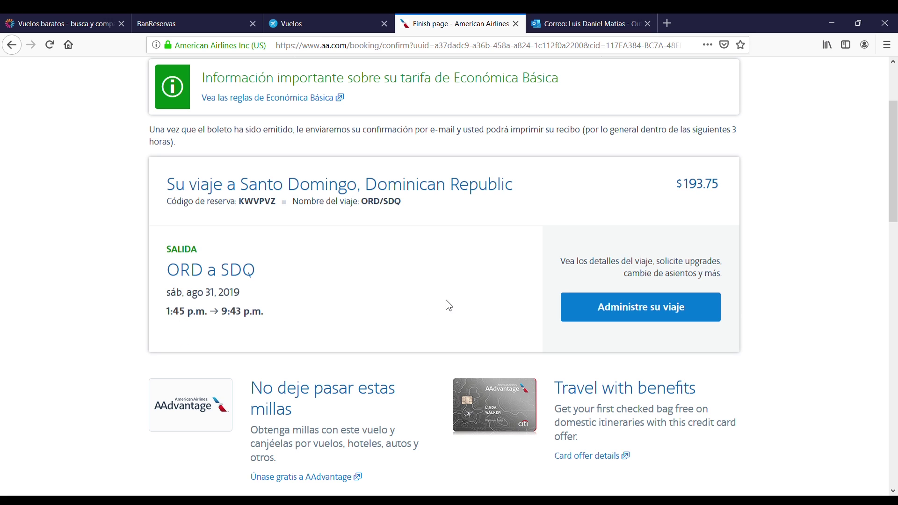
{"action": "left_click_drag", "start_coordinate": [895, 199], "coordinate": [895, 356]}
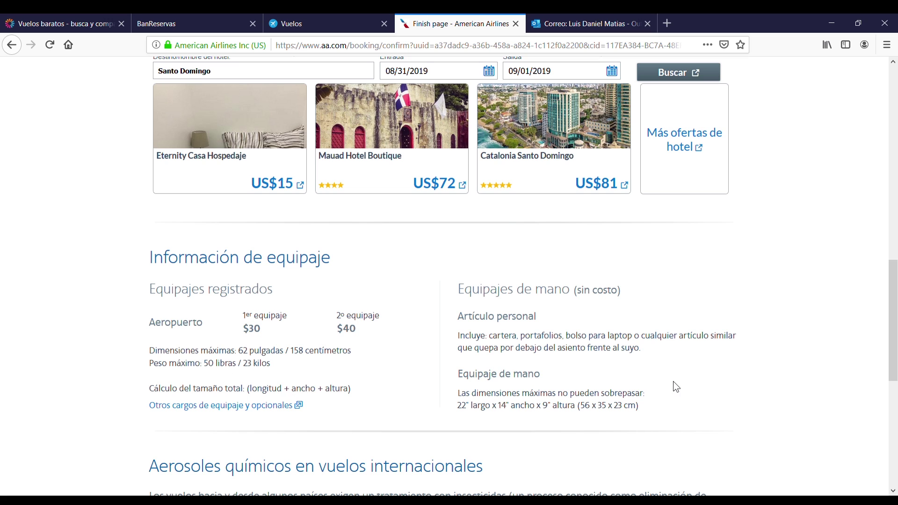
{"action": "left_click_drag", "start_coordinate": [895, 341], "coordinate": [896, 176]}
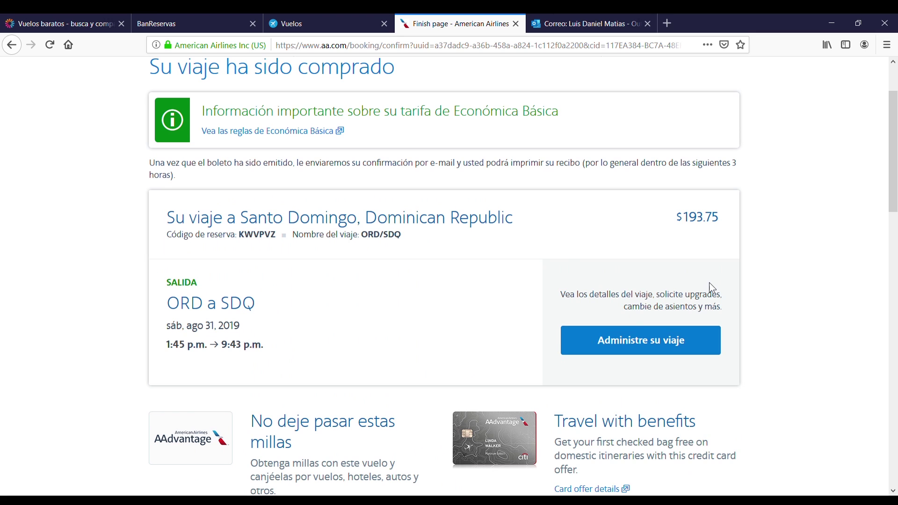